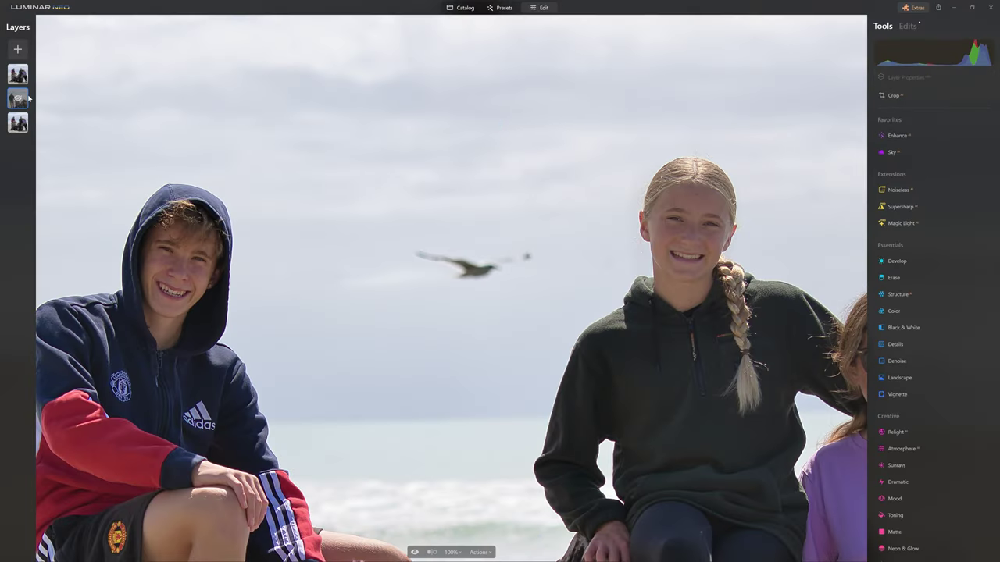
{"action": "left_click", "coordinate": [18, 98]}
{"action": "left_click_drag", "start_coordinate": [431, 235], "coordinate": [455, 247]}
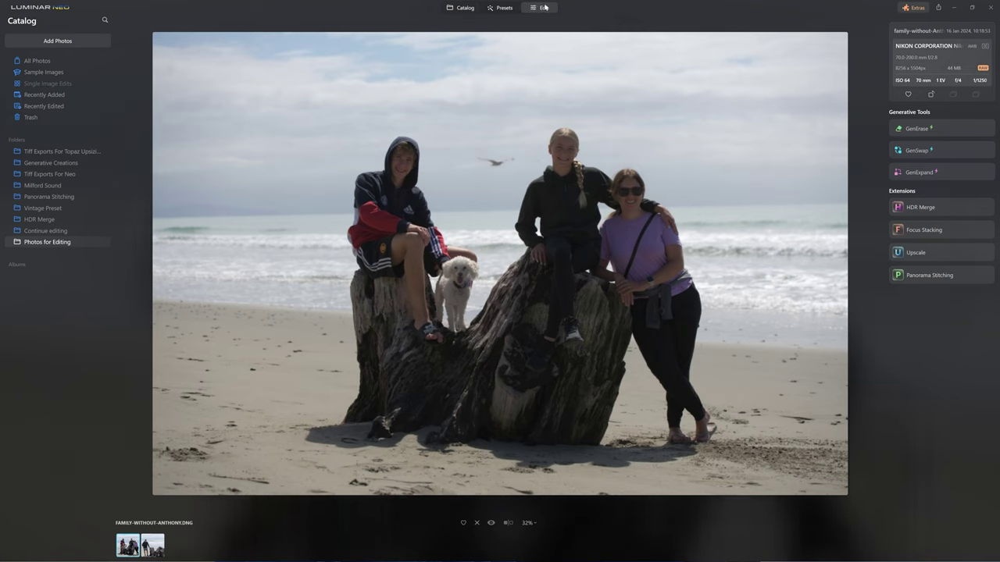
Step: Open the beach family photo for editing and set its Develop camera profile to Camera Flat
{"action": "left_click", "coordinate": [541, 8]}
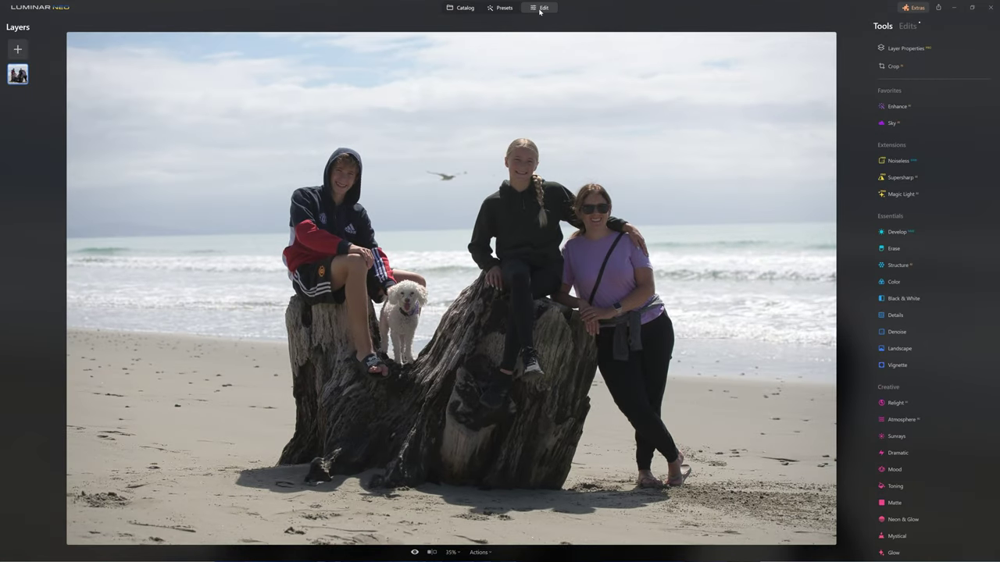
{"action": "left_click", "coordinate": [894, 233]}
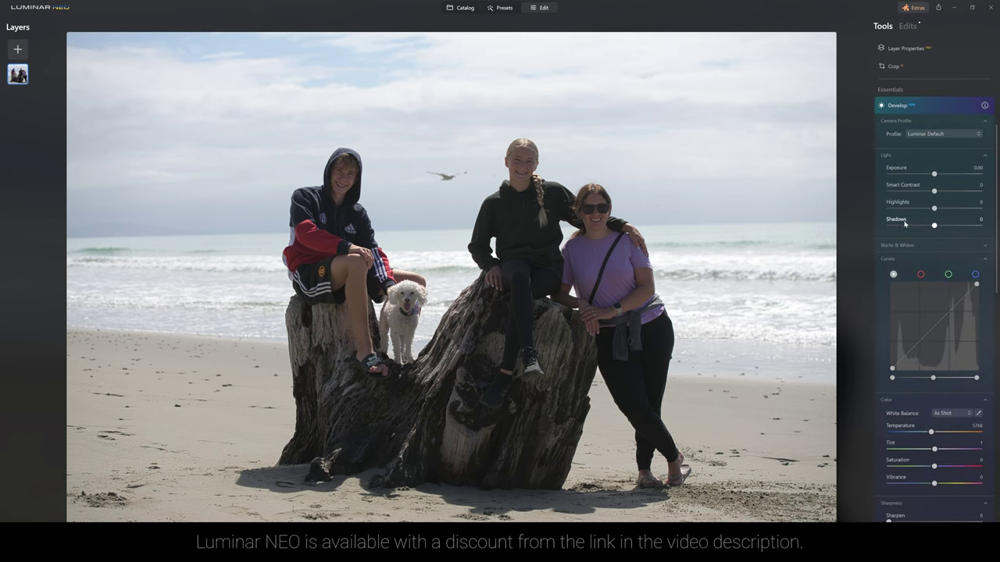
{"action": "left_click", "coordinate": [951, 135]}
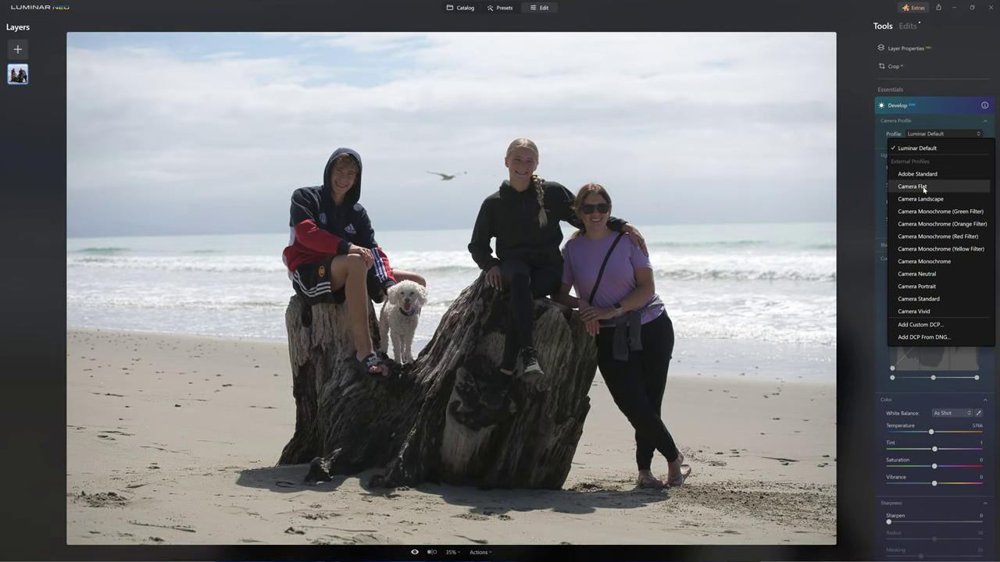
{"action": "left_click", "coordinate": [925, 188]}
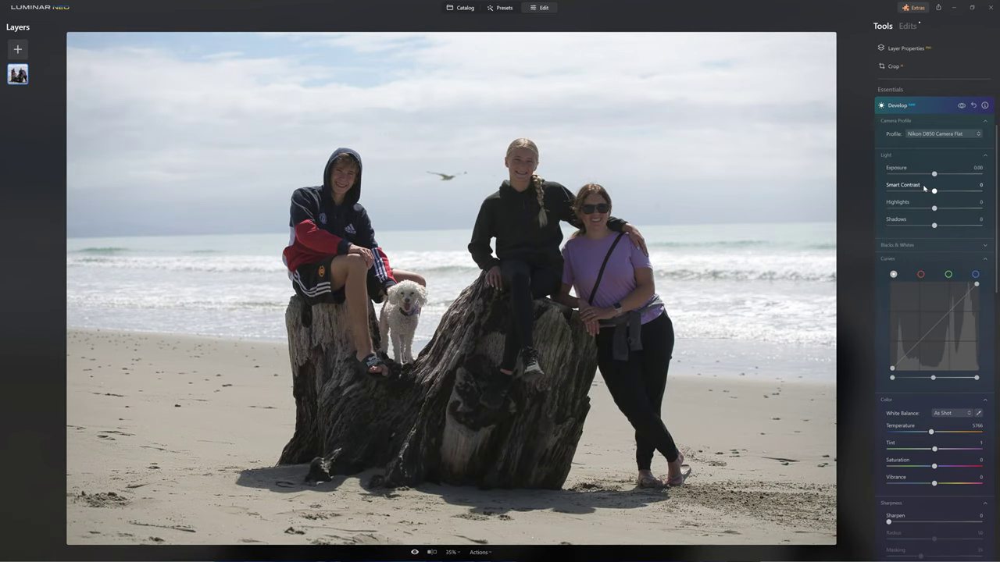
Step: Set Exposure to 0.57, Smart Contrast to 100, Highlights to -100 and Shadows to 14 in Develop
{"action": "left_click_drag", "start_coordinate": [939, 180], "coordinate": [997, 200]}
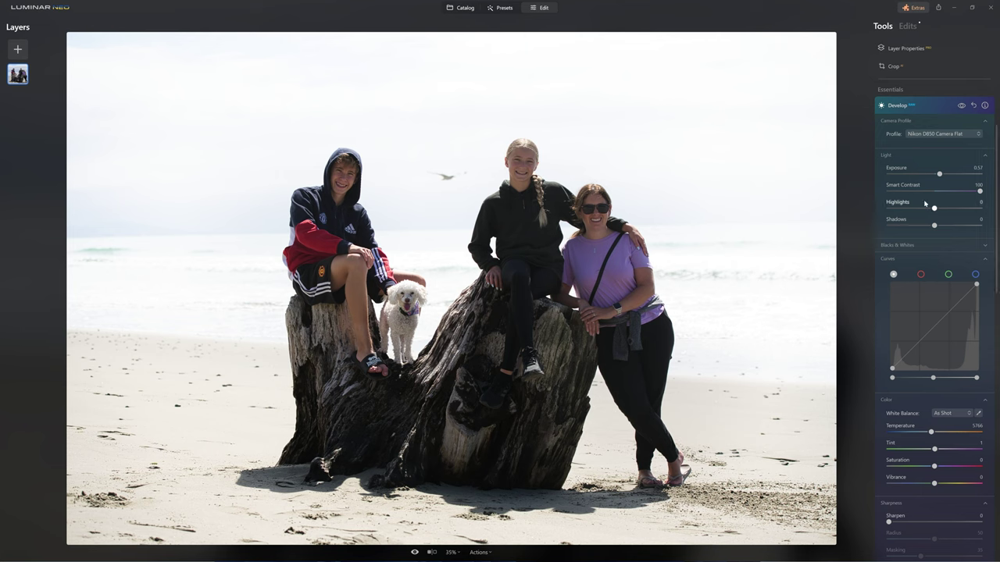
{"action": "left_click_drag", "start_coordinate": [934, 209], "coordinate": [895, 215]}
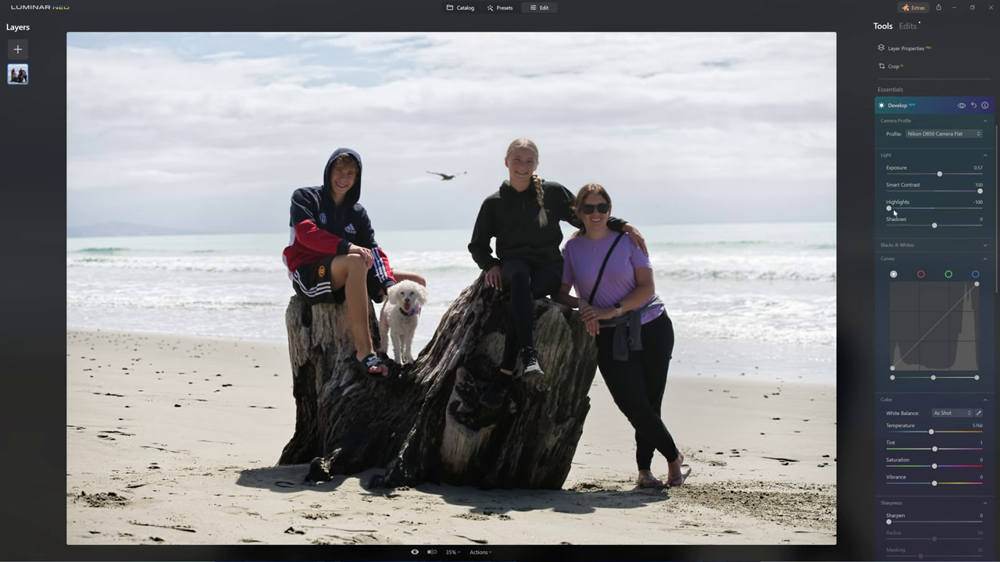
{"action": "left_click_drag", "start_coordinate": [936, 225], "coordinate": [941, 228]}
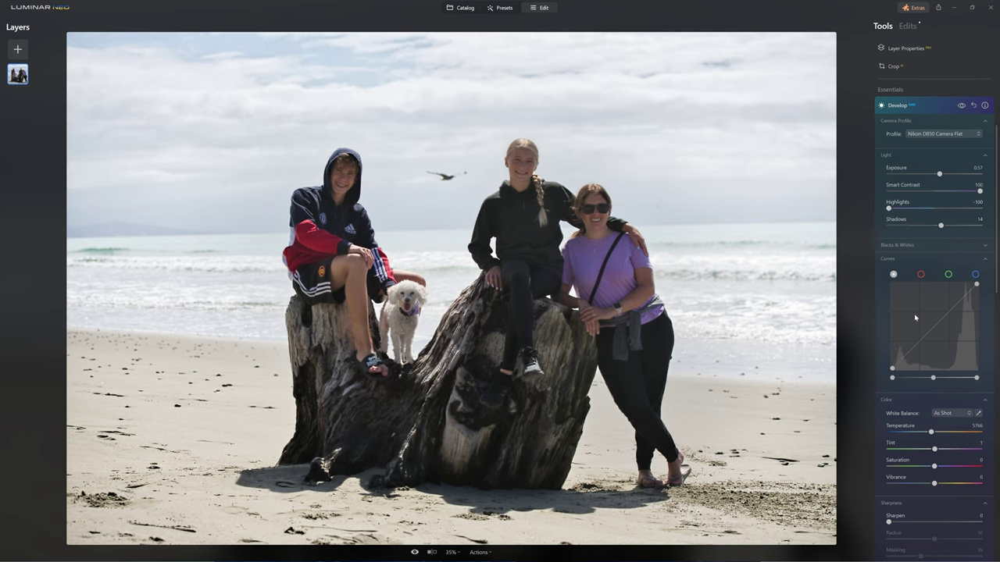
Step: Try Whites at 91 and Blacks at -77, and reset both to their defaults
{"action": "left_click", "coordinate": [922, 245]}
{"action": "left_click_drag", "start_coordinate": [936, 267], "coordinate": [899, 281]}
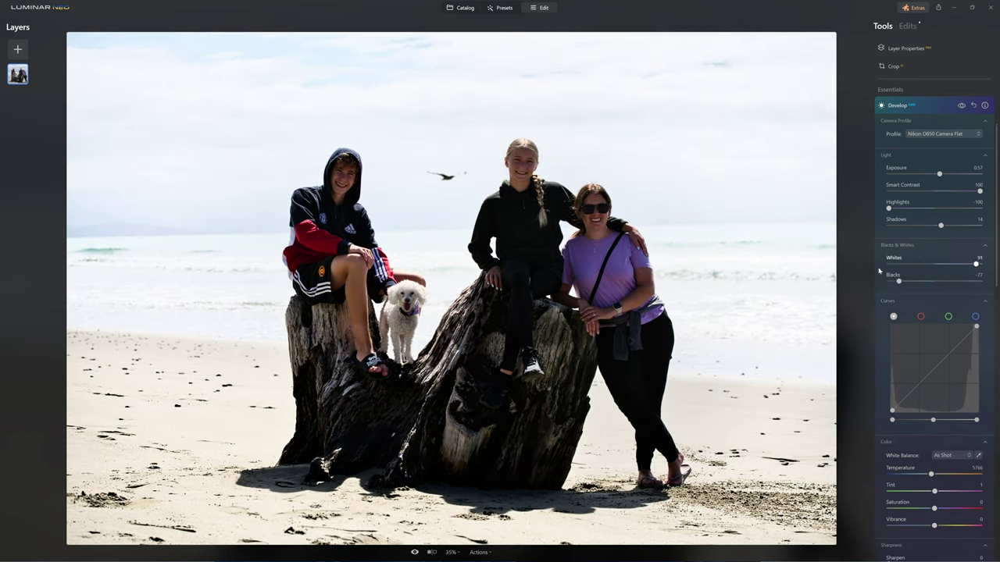
{"action": "double_click", "coordinate": [898, 281]}
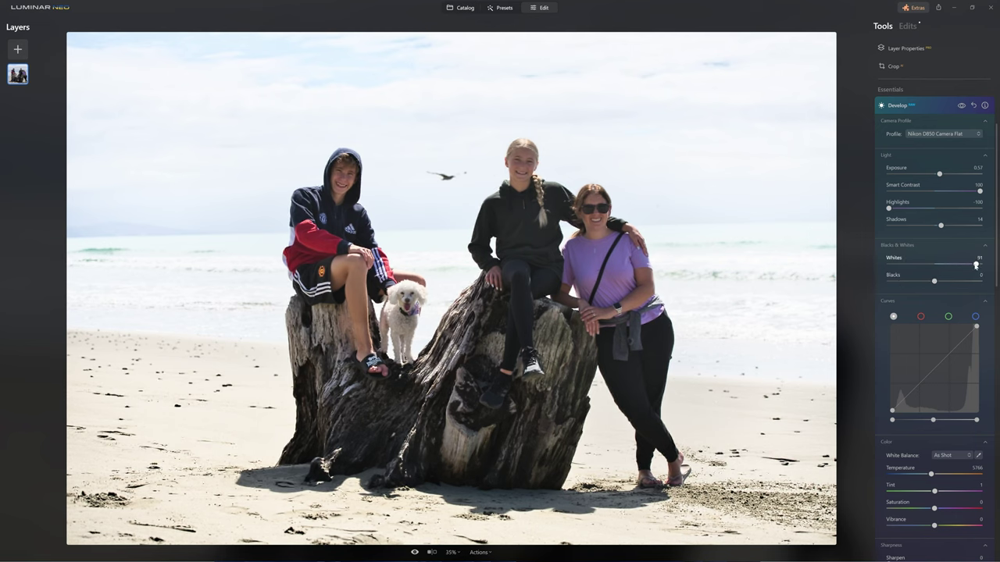
{"action": "double_click", "coordinate": [903, 262]}
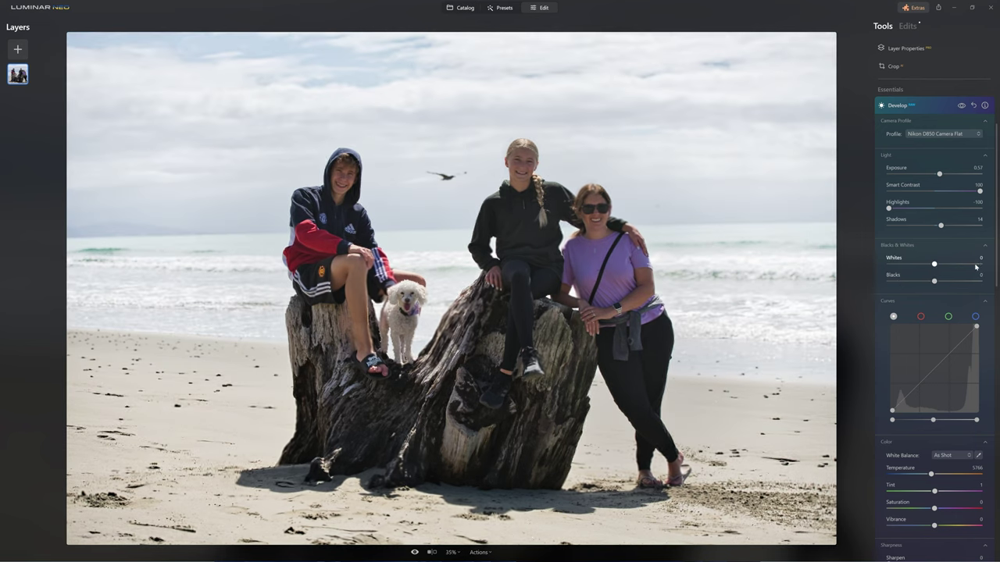
{"action": "left_click", "coordinate": [927, 247]}
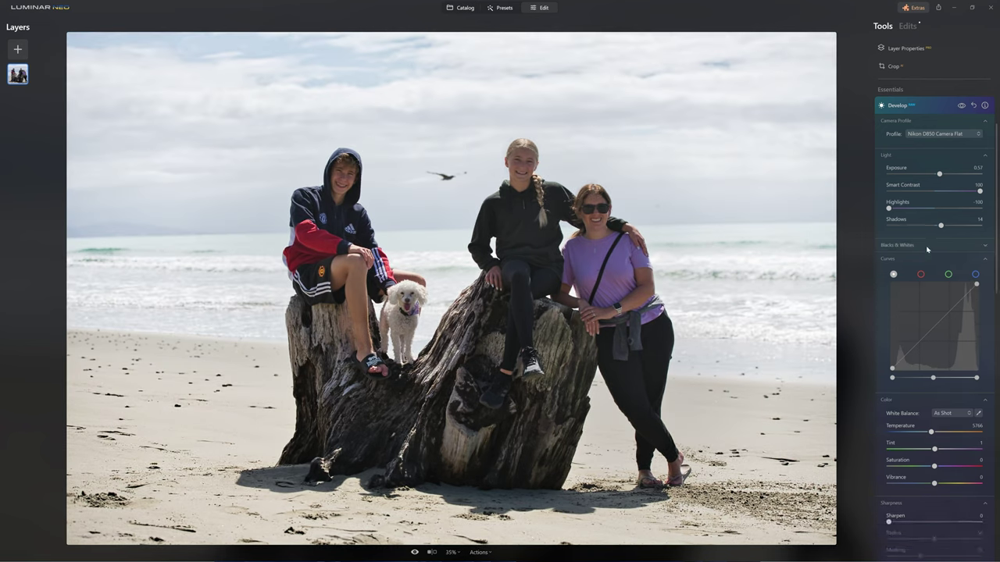
Step: Show the histogram and turn on its shadow and highlight clipping indicators
{"action": "right_click", "coordinate": [786, 221]}
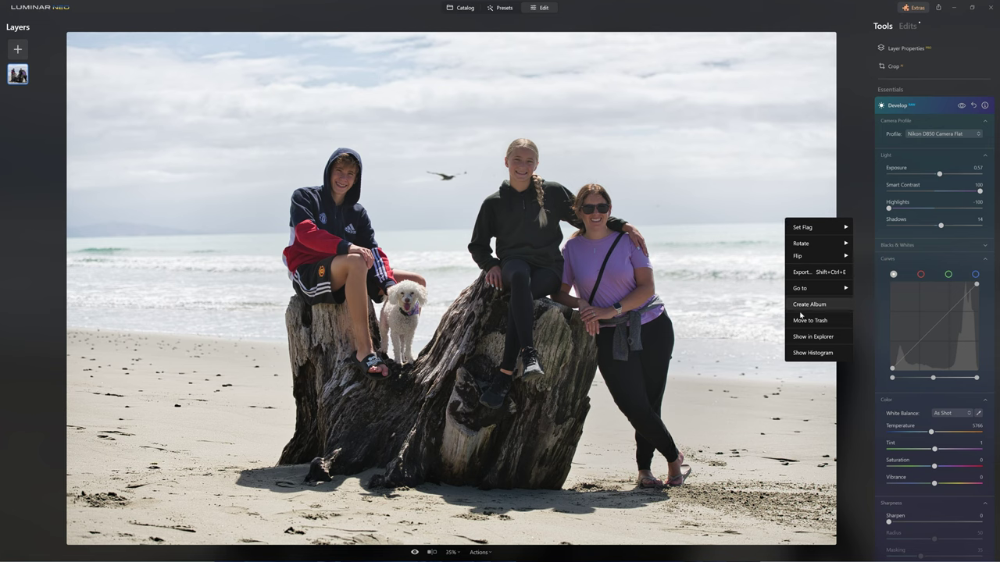
{"action": "left_click", "coordinate": [817, 359]}
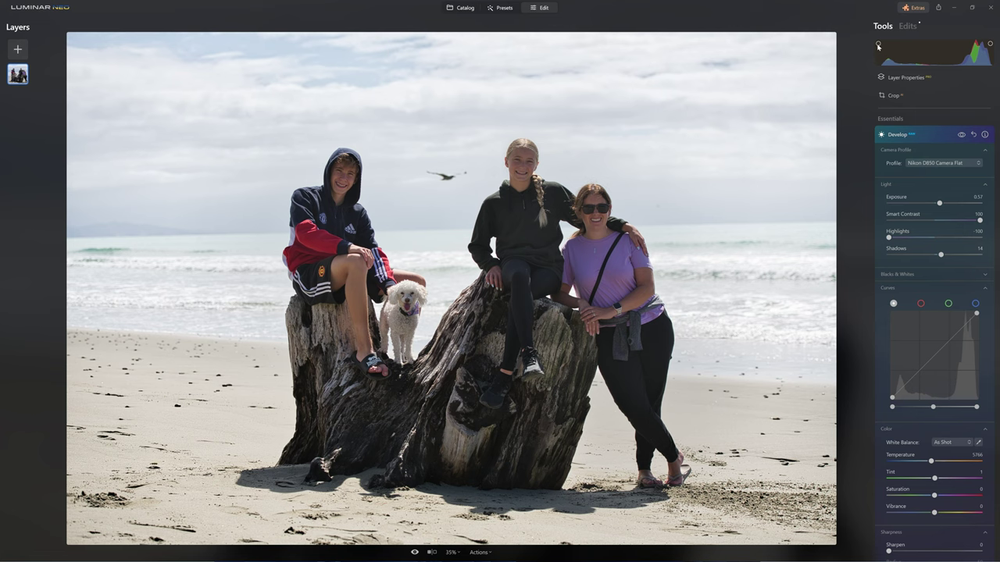
{"action": "left_click", "coordinate": [991, 44]}
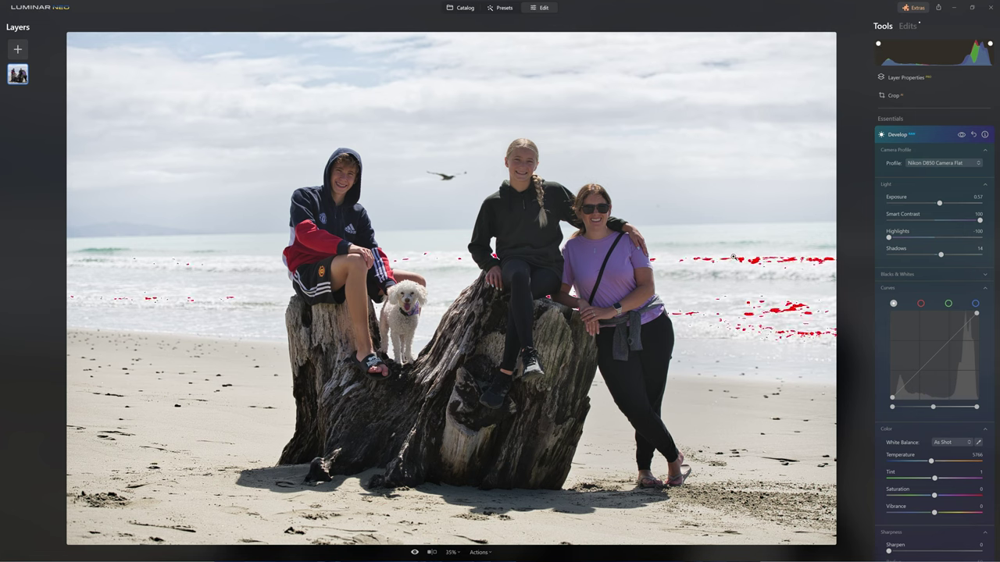
Step: Shift the tone curve's black point slightly inward, lift a shadow point and add a midtone anchor point
{"action": "mouse_move", "coordinate": [975, 312]}
{"action": "left_mouse_down"}
{"action": "mouse_move", "coordinate": [947, 312]}
{"action": "mouse_move", "coordinate": [980, 313]}
{"action": "left_mouse_up"}
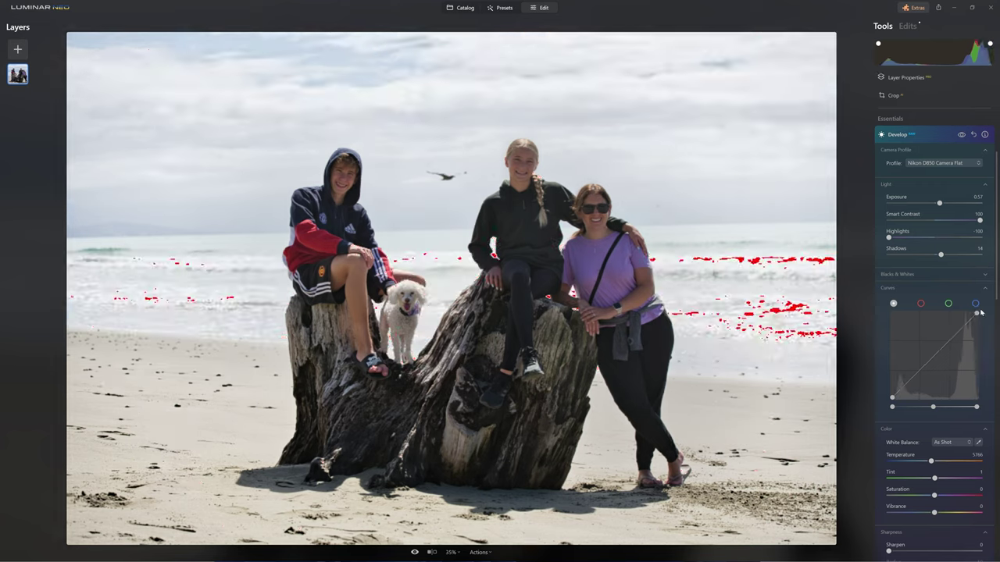
{"action": "mouse_move", "coordinate": [892, 399]}
{"action": "left_mouse_down"}
{"action": "mouse_move", "coordinate": [924, 400]}
{"action": "mouse_move", "coordinate": [894, 408]}
{"action": "left_mouse_up"}
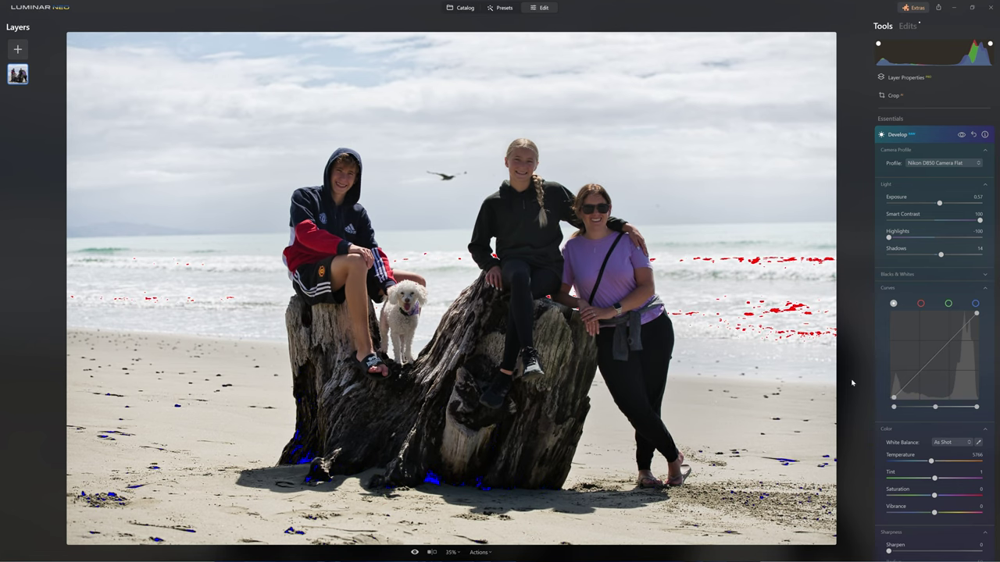
{"action": "left_click_drag", "start_coordinate": [905, 388], "coordinate": [902, 384]}
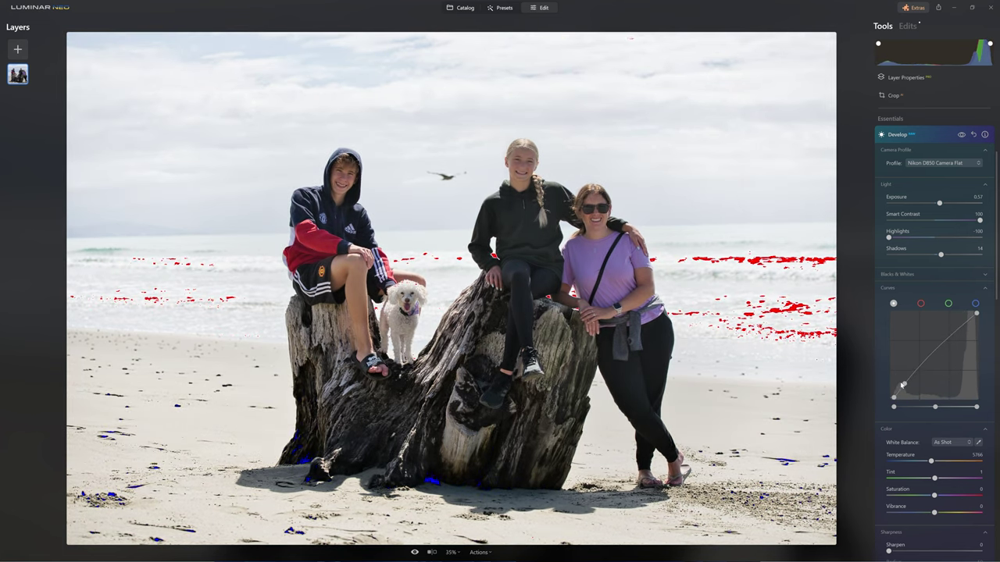
{"action": "left_click", "coordinate": [938, 350]}
{"action": "left_click_drag", "start_coordinate": [940, 351], "coordinate": [942, 352]}
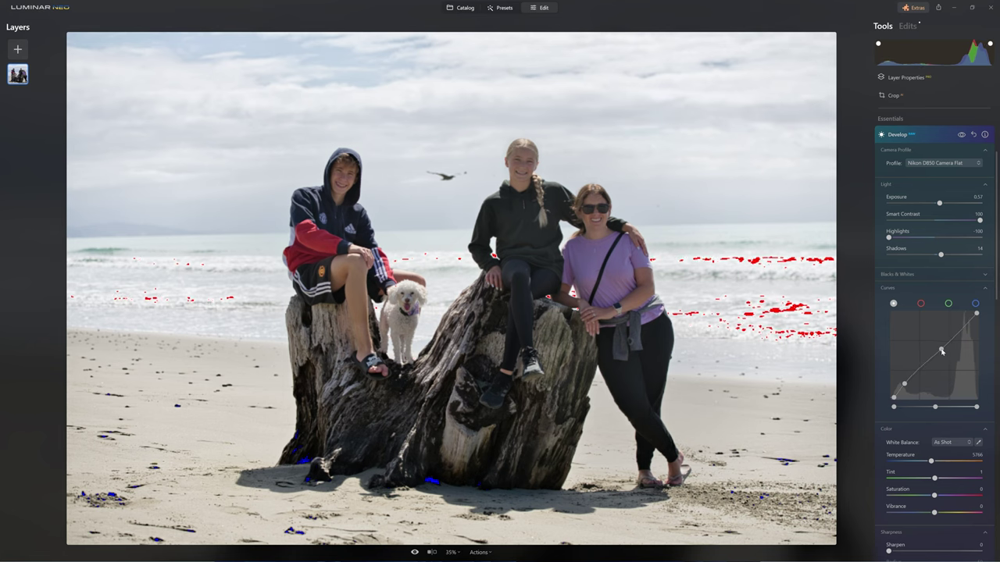
Step: Warm the white balance slightly to a temperature of 5878 and set the tint to 4
{"action": "scroll", "coordinate": [939, 353], "scroll_direction": "down", "scroll_amount": 3}
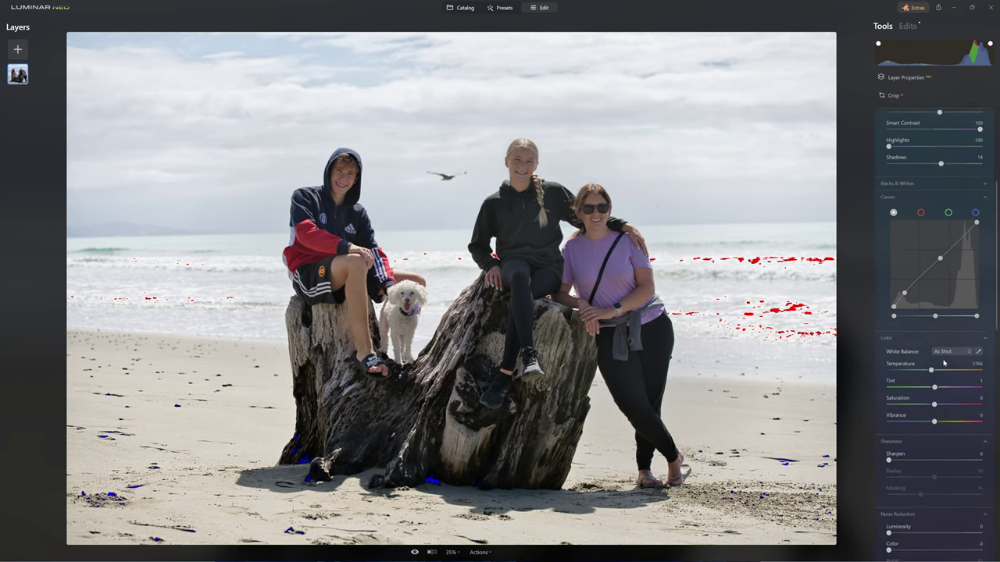
{"action": "left_click_drag", "start_coordinate": [930, 369], "coordinate": [931, 370]}
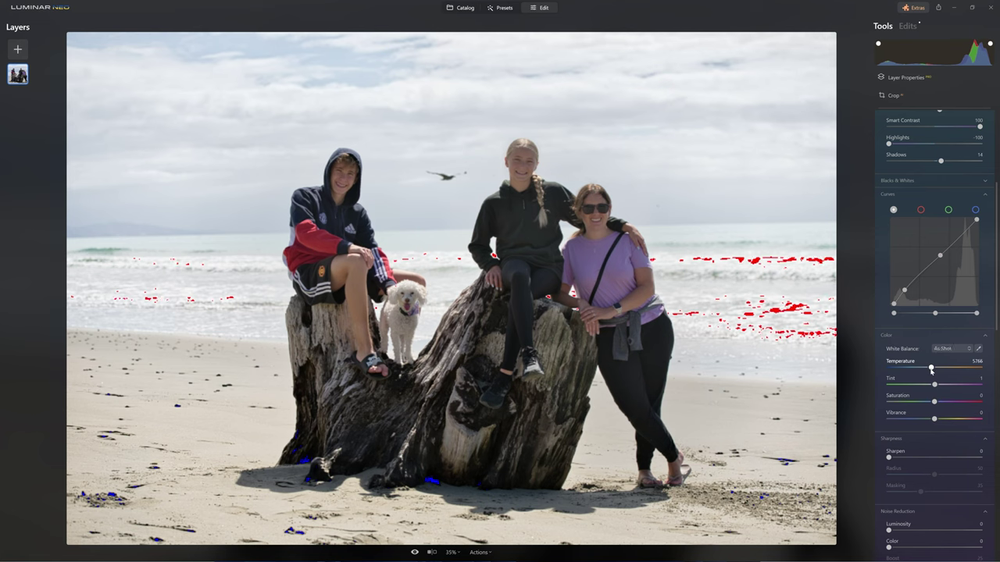
{"action": "mouse_move", "coordinate": [934, 384]}
{"action": "left_mouse_down"}
{"action": "mouse_move", "coordinate": [944, 385]}
{"action": "mouse_move", "coordinate": [902, 386]}
{"action": "mouse_move", "coordinate": [954, 385]}
{"action": "mouse_move", "coordinate": [937, 387]}
{"action": "left_mouse_up"}
Step: Compare Saturation at 100 with Vibrance at 100 on the people's skin tones, and reset both sliders
{"action": "left_click_drag", "start_coordinate": [934, 403], "coordinate": [976, 404]}
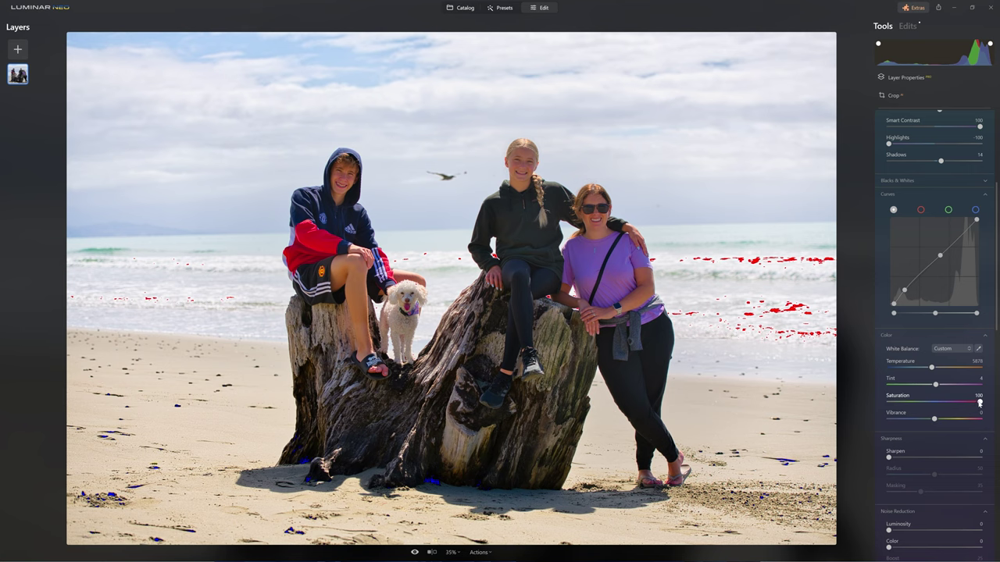
{"action": "mouse_move", "coordinate": [979, 403]}
{"action": "left_mouse_down"}
{"action": "mouse_move", "coordinate": [953, 403]}
{"action": "mouse_move", "coordinate": [989, 408]}
{"action": "left_mouse_up"}
{"action": "double_click", "coordinate": [987, 402]}
{"action": "left_click_drag", "start_coordinate": [936, 421], "coordinate": [986, 420]}
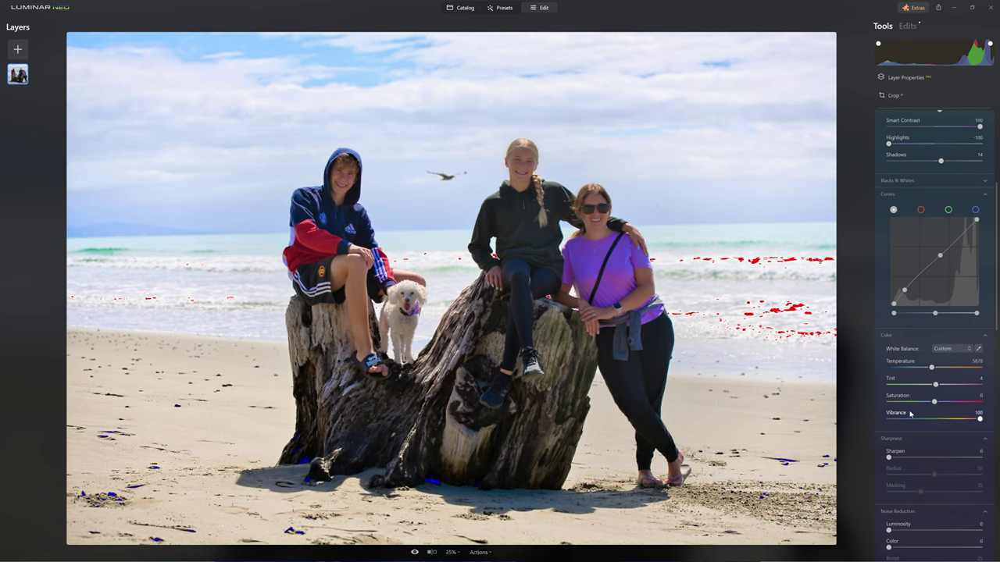
{"action": "double_click", "coordinate": [603, 202]}
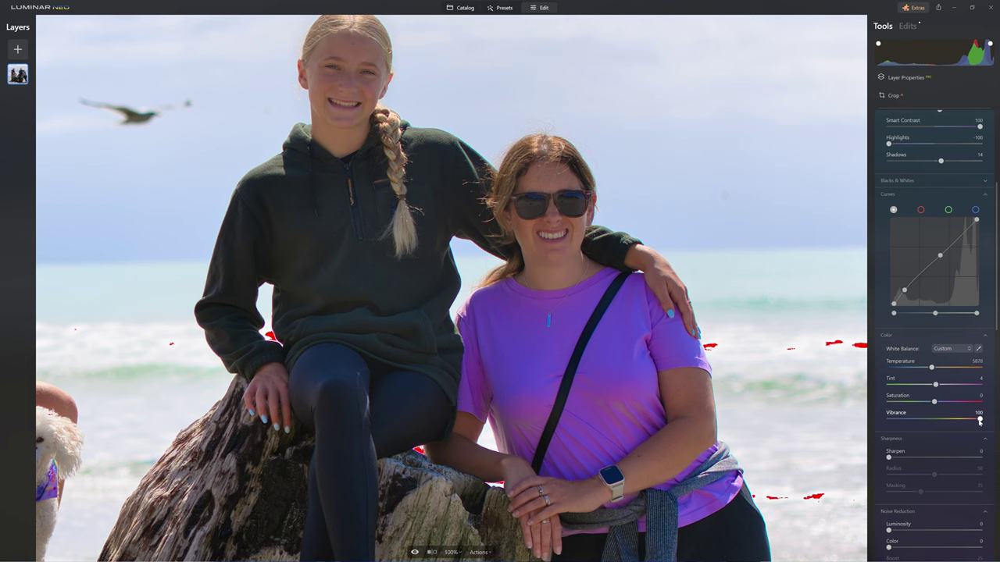
{"action": "left_click_drag", "start_coordinate": [963, 403], "coordinate": [981, 402]}
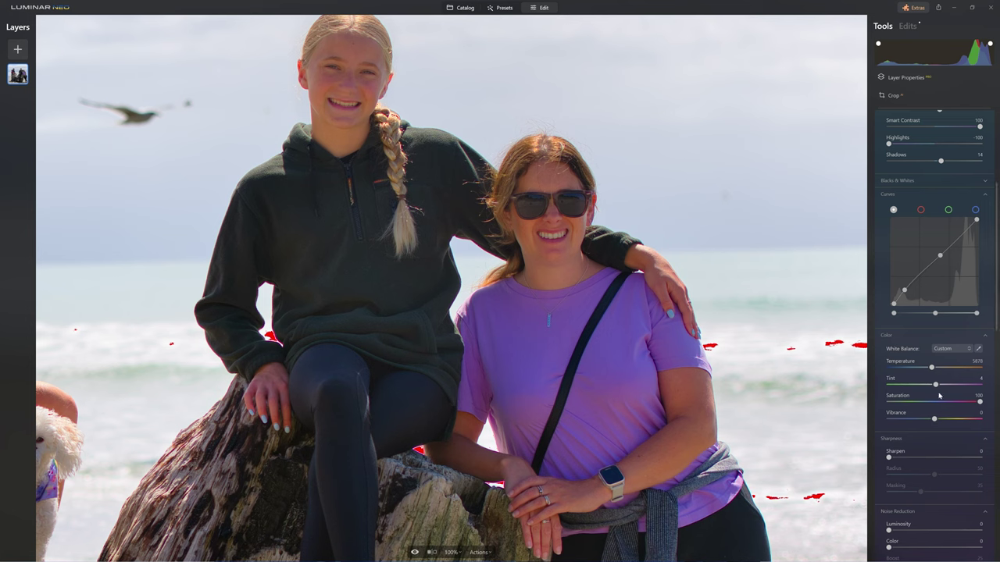
{"action": "double_click", "coordinate": [981, 402]}
Step: Set the Vibrance to 36 while viewing the whole photo
{"action": "left_click_drag", "start_coordinate": [934, 418], "coordinate": [941, 421]}
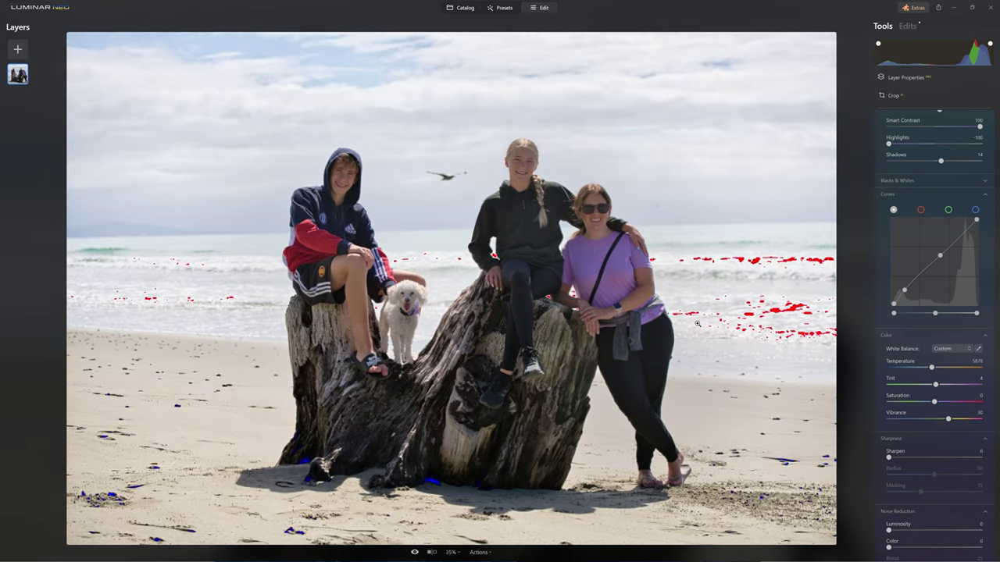
{"action": "key", "text": "ctrl+0"}
{"action": "left_click_drag", "start_coordinate": [941, 420], "coordinate": [948, 421]}
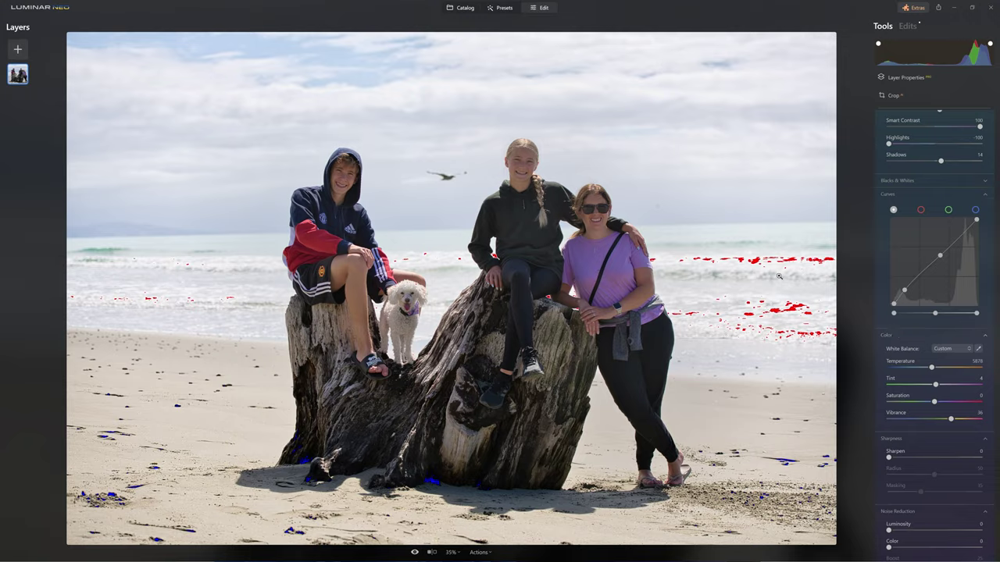
Step: Check the highlight clipping in the waves up close and turn off the clipping indicators
{"action": "scroll", "coordinate": [779, 276], "scroll_direction": "up", "scroll_amount": 2}
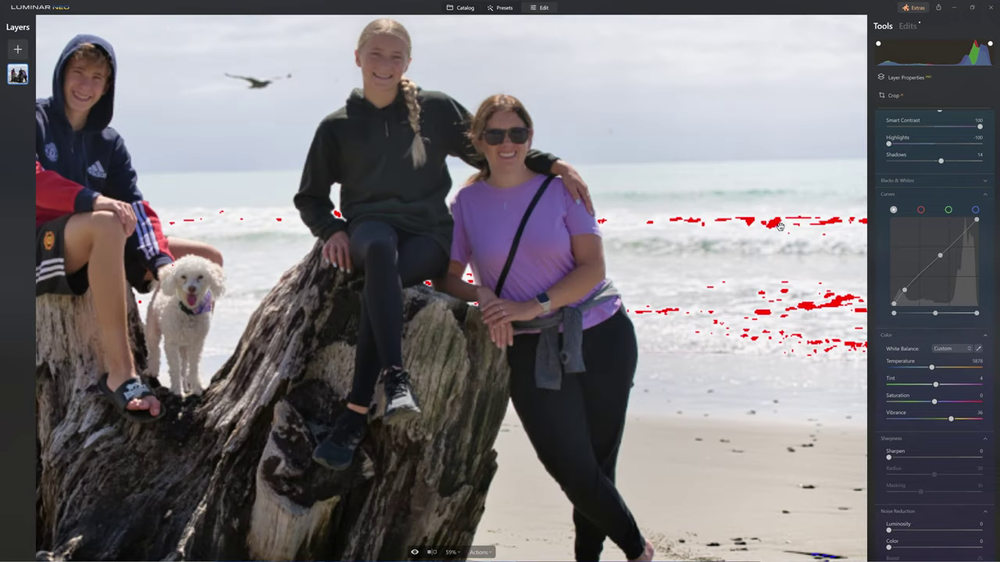
{"action": "left_click", "coordinate": [989, 45]}
{"action": "left_click", "coordinate": [989, 44]}
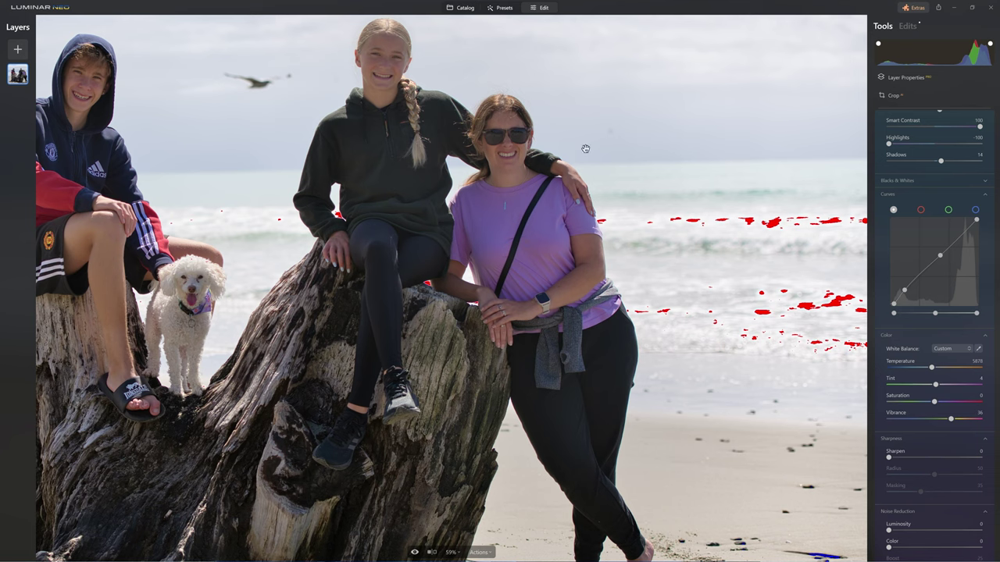
{"action": "scroll", "coordinate": [614, 189], "scroll_direction": "down", "scroll_amount": 2}
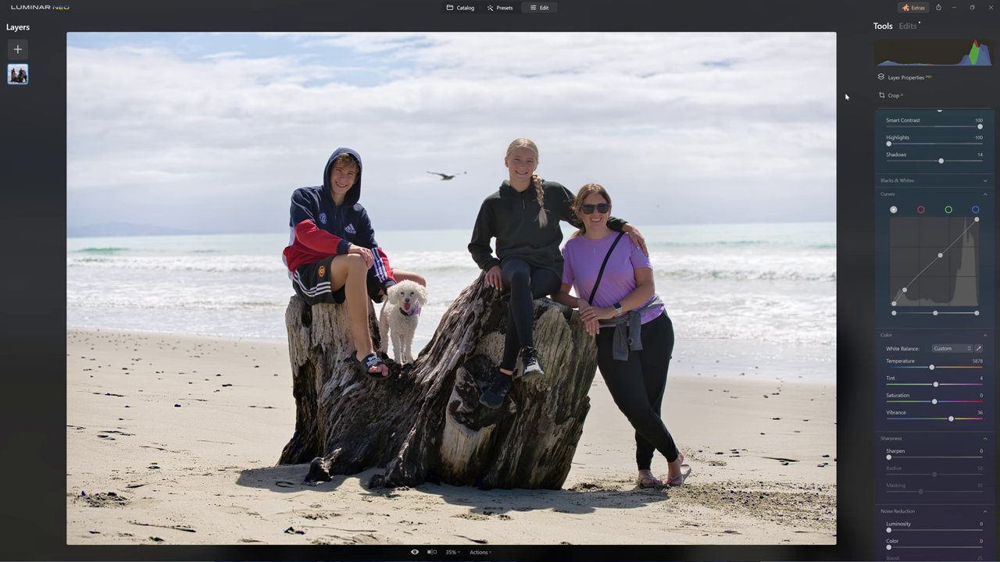
Step: Sharpen the photo with Sharpen at 54 and Radius at 35, judging the effect on the girl's face up close
{"action": "double_click", "coordinate": [536, 171]}
{"action": "scroll", "coordinate": [967, 383], "scroll_direction": "down", "scroll_amount": 2}
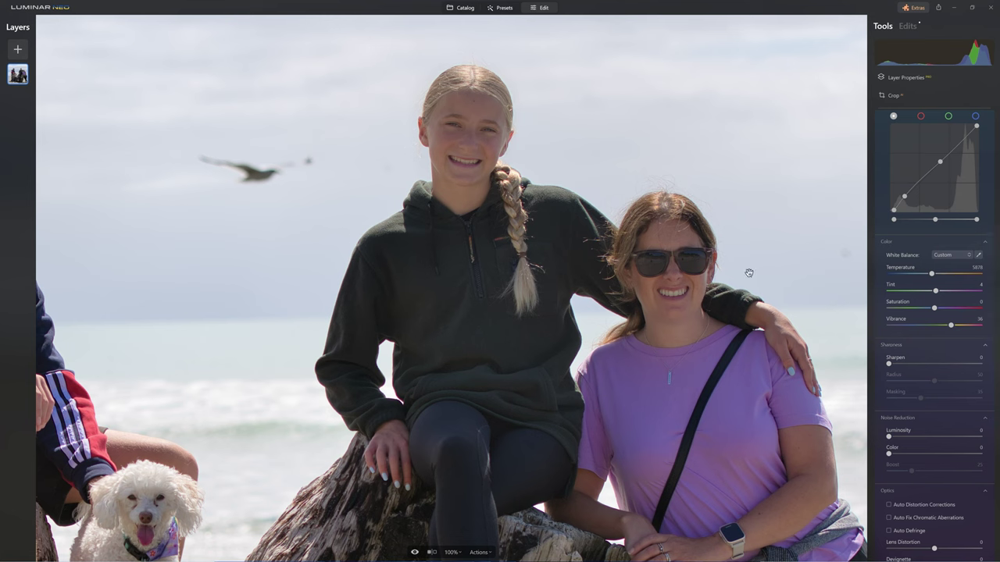
{"action": "left_click_drag", "start_coordinate": [929, 365], "coordinate": [958, 365]}
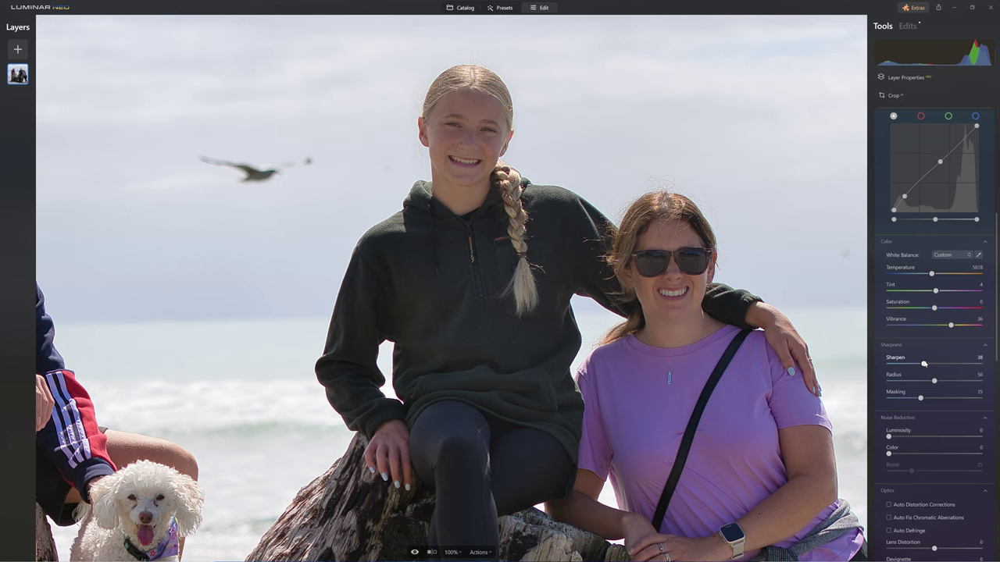
{"action": "key", "text": "ctrl+equal"}
{"action": "mouse_move", "coordinate": [924, 365]}
{"action": "left_mouse_down"}
{"action": "mouse_move", "coordinate": [952, 369]}
{"action": "mouse_move", "coordinate": [939, 371]}
{"action": "left_mouse_up"}
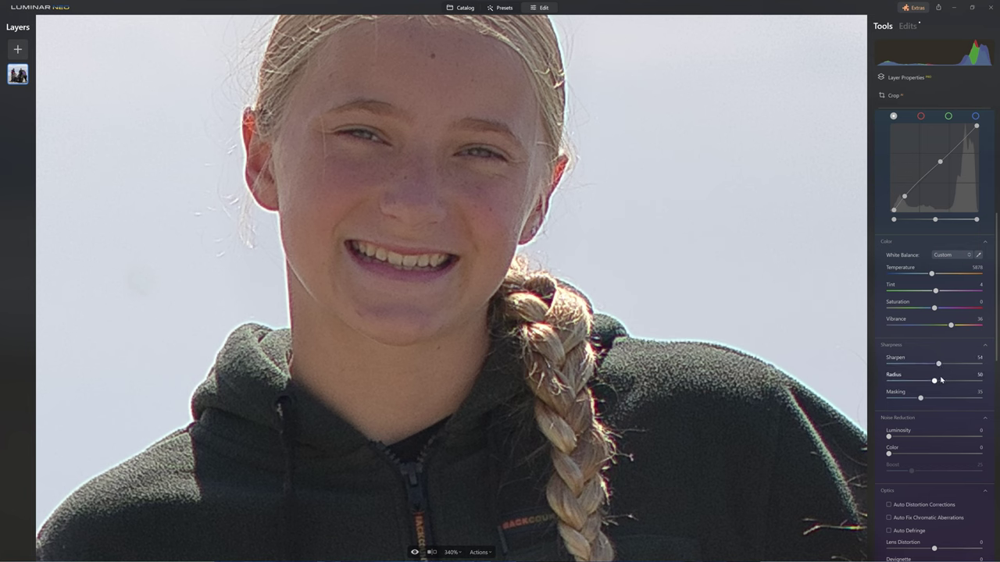
{"action": "left_click_drag", "start_coordinate": [930, 381], "coordinate": [906, 380]}
{"action": "mouse_move", "coordinate": [939, 381]}
{"action": "left_mouse_down"}
{"action": "mouse_move", "coordinate": [965, 382]}
{"action": "mouse_move", "coordinate": [922, 381]}
{"action": "left_mouse_up"}
{"action": "key", "text": "ctrl+0"}
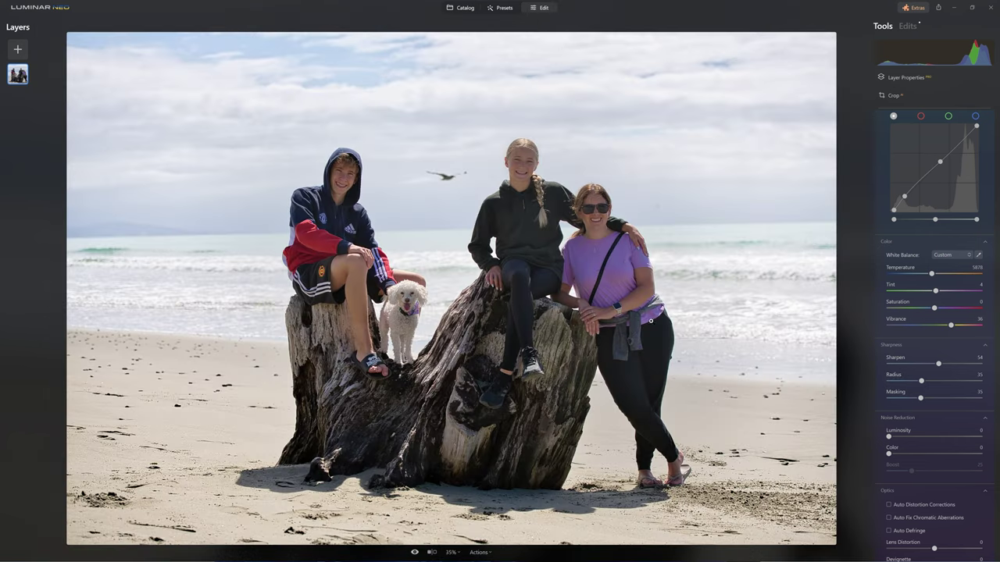
Step: Try luminosity noise reduction and display the list of applied edits to inspect the photo up close
{"action": "mouse_move", "coordinate": [901, 437]}
{"action": "left_mouse_down"}
{"action": "mouse_move", "coordinate": [910, 437]}
{"action": "mouse_move", "coordinate": [897, 434]}
{"action": "left_mouse_up"}
{"action": "left_click", "coordinate": [907, 25]}
{"action": "scroll", "coordinate": [283, 196], "scroll_direction": "up", "scroll_amount": 5}
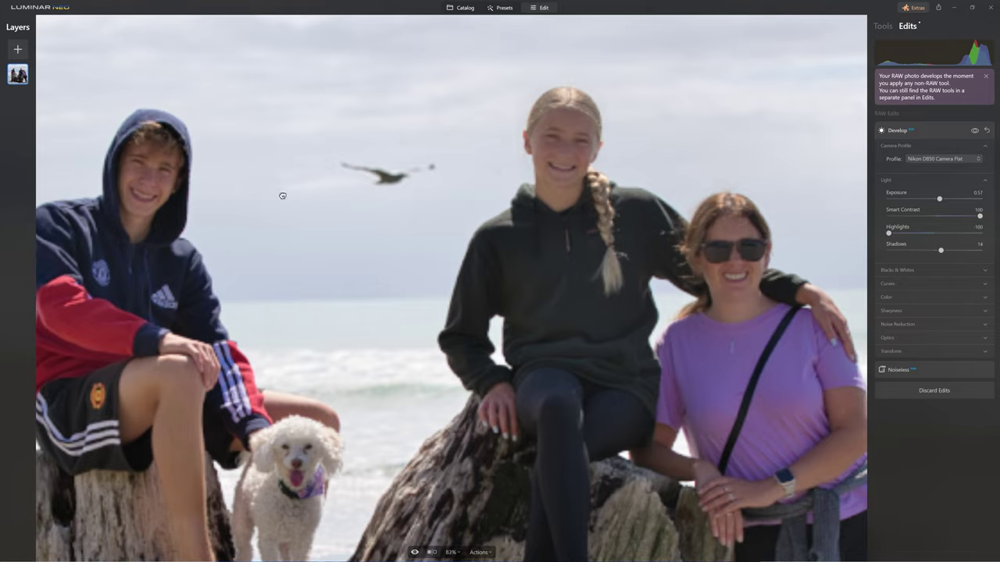
Step: Turn on automatic distortion correction, chromatic aberration fix and defringe in Optics, judging the boy's hood edges up close
{"action": "left_click_drag", "start_coordinate": [283, 195], "coordinate": [461, 211]}
{"action": "scroll", "coordinate": [400, 187], "scroll_direction": "up", "scroll_amount": 8}
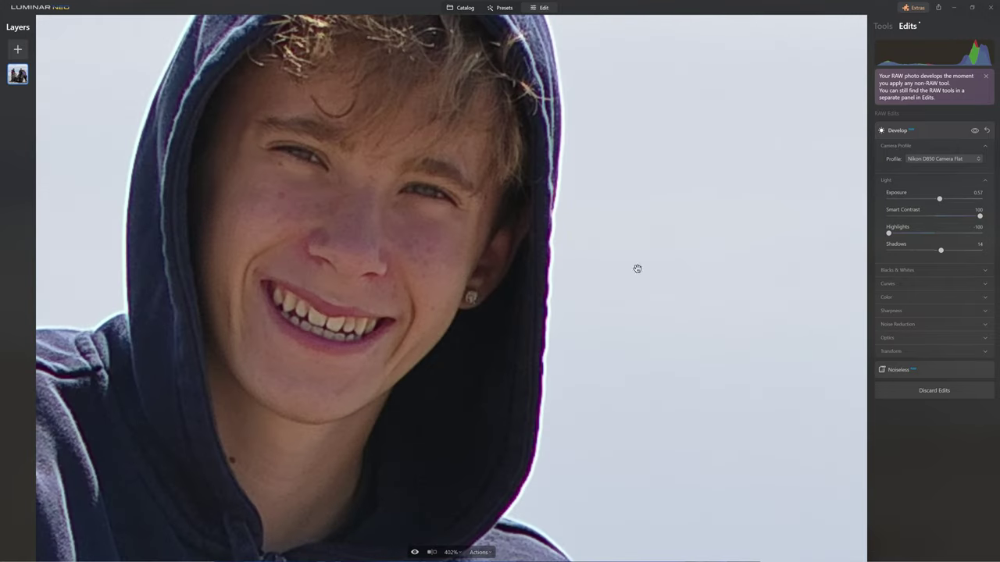
{"action": "left_click", "coordinate": [904, 339]}
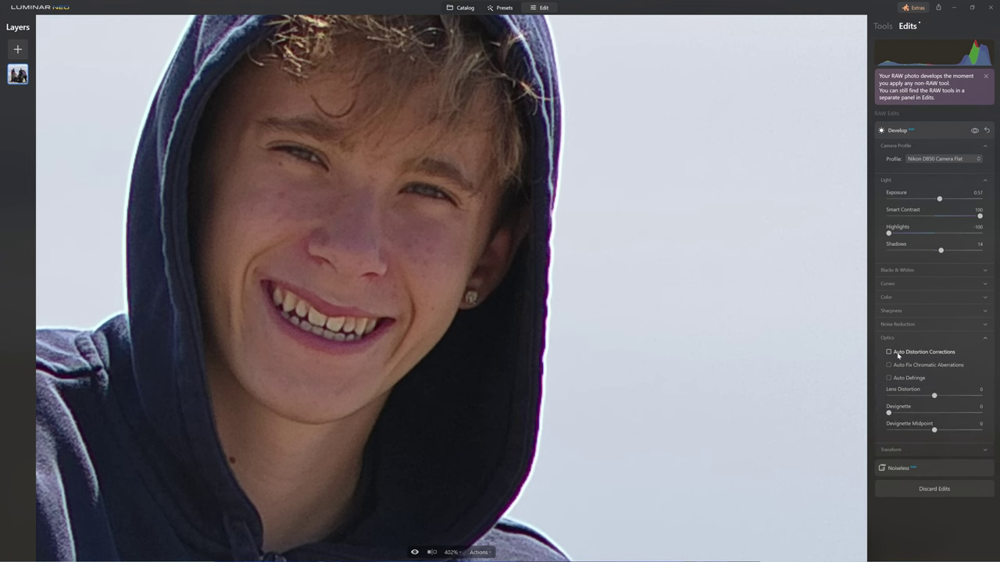
{"action": "left_click", "coordinate": [889, 365]}
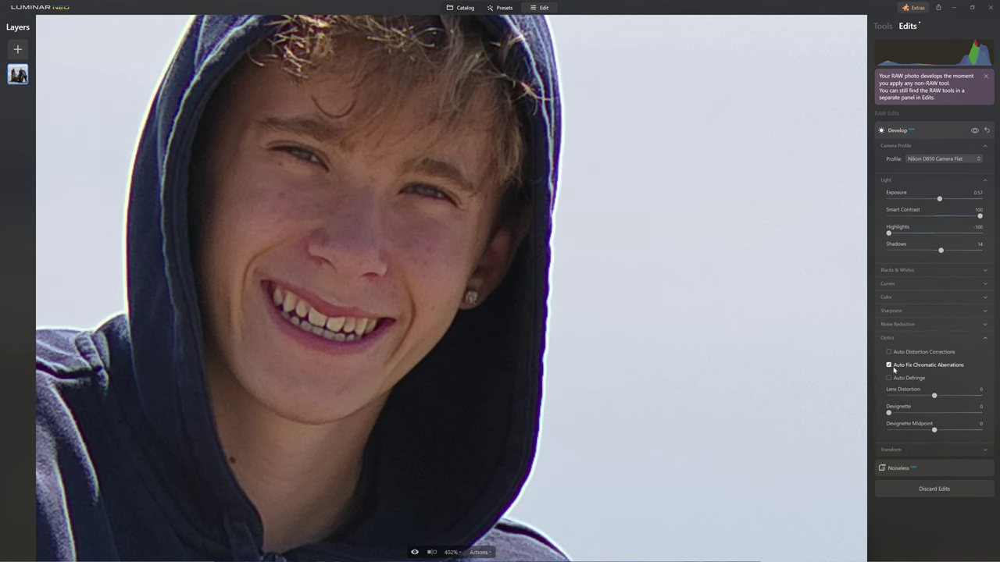
{"action": "left_click", "coordinate": [905, 380]}
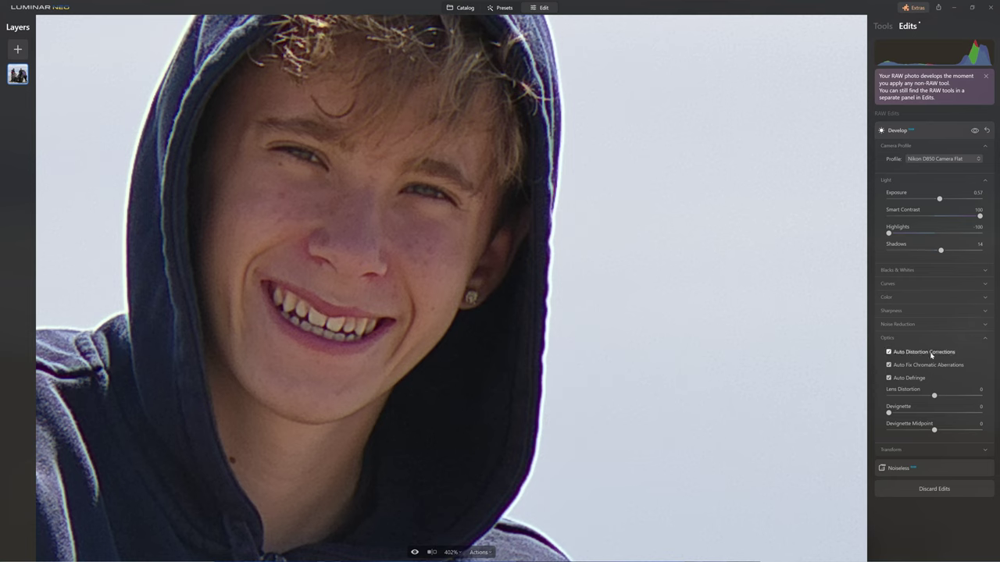
Step: Compare the whole photo with and without Auto Distortion Corrections, and before and after all Develop edits
{"action": "key", "text": "ctrl+0"}
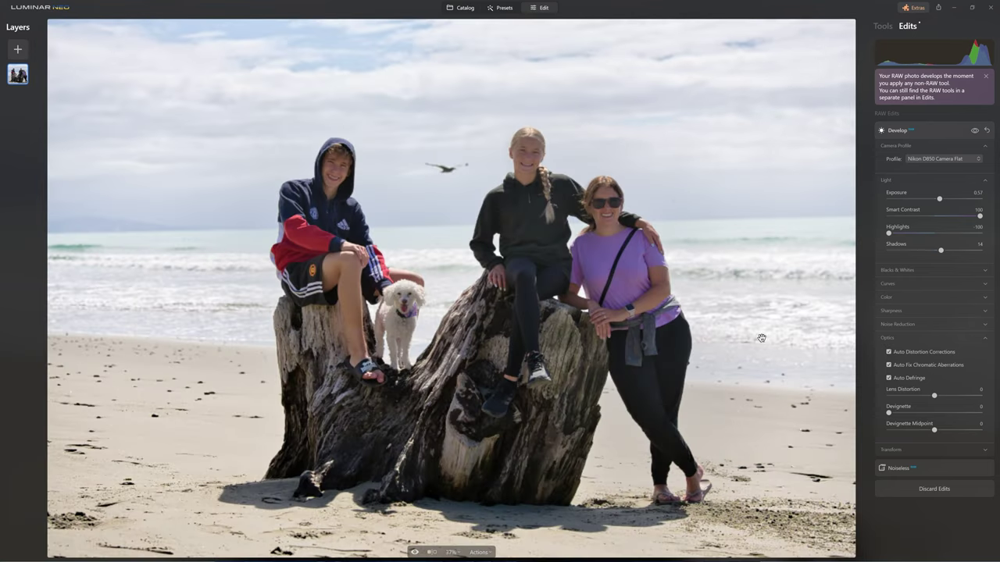
{"action": "left_click", "coordinate": [924, 354]}
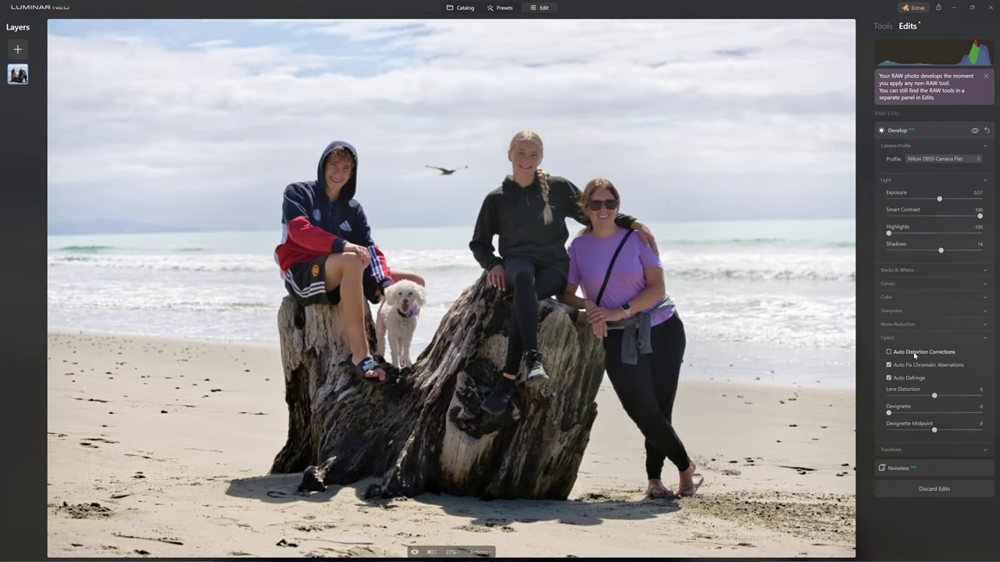
{"action": "left_click", "coordinate": [915, 354]}
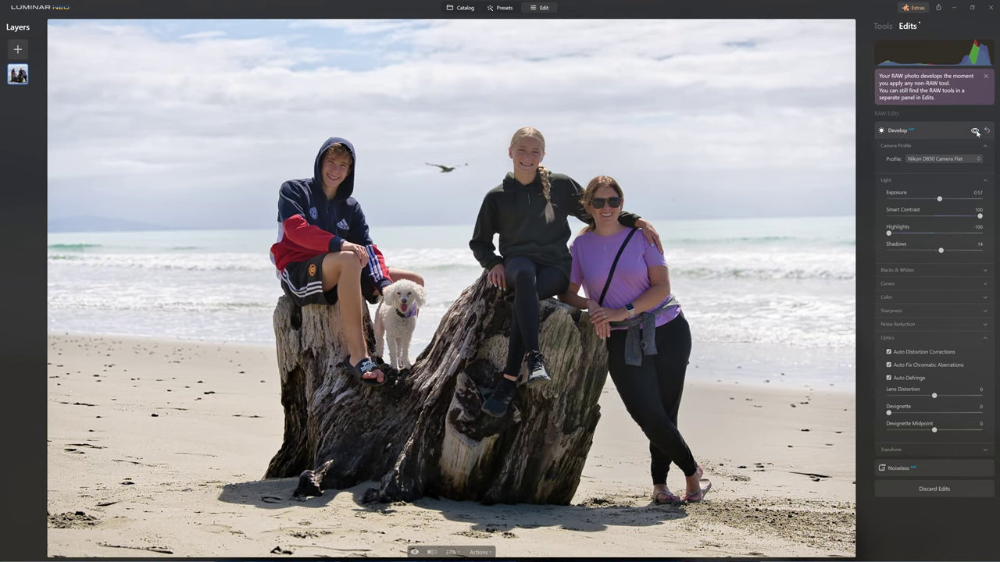
{"action": "left_click", "coordinate": [976, 131]}
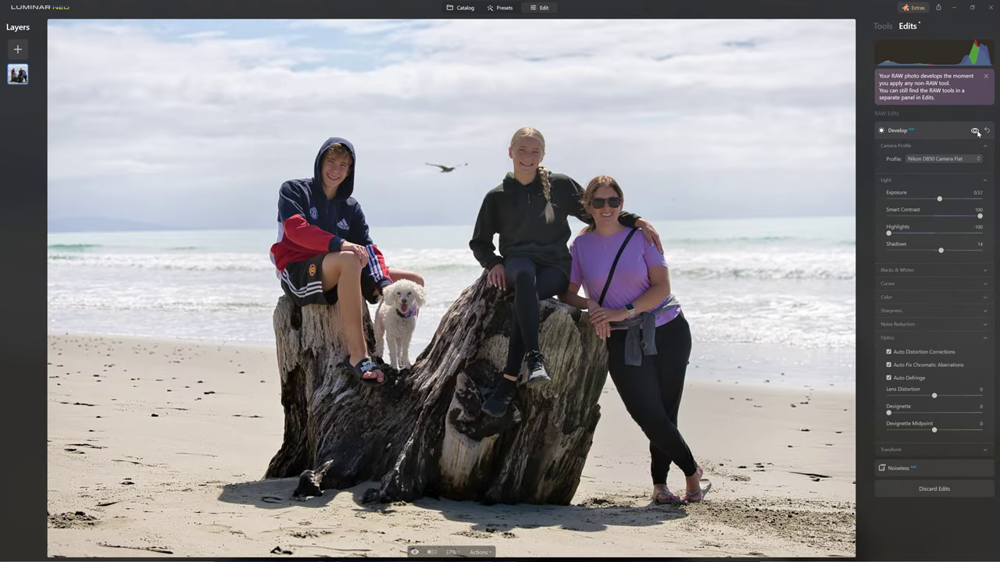
{"action": "left_click", "coordinate": [976, 132]}
{"action": "left_click", "coordinate": [975, 131]}
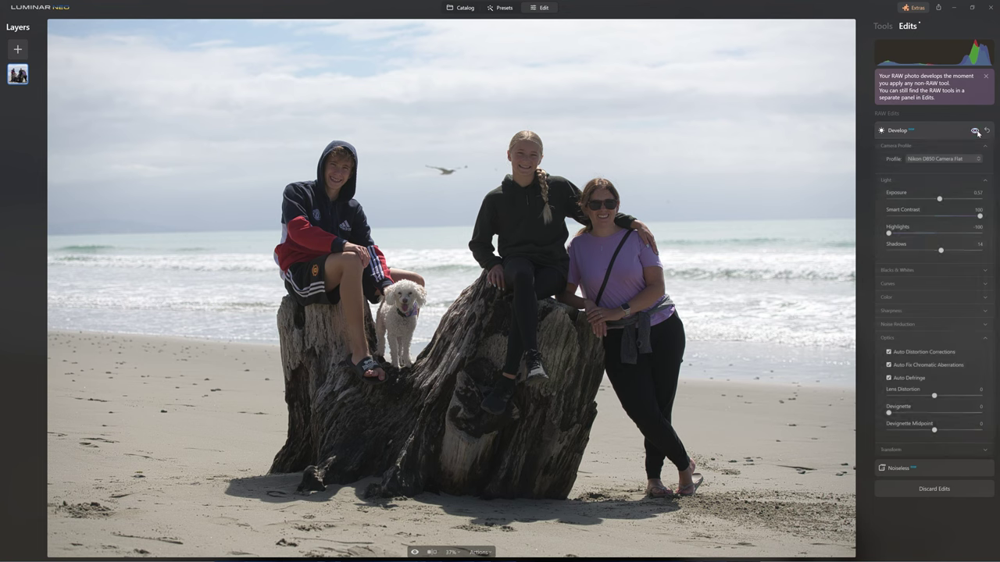
{"action": "left_click", "coordinate": [976, 131]}
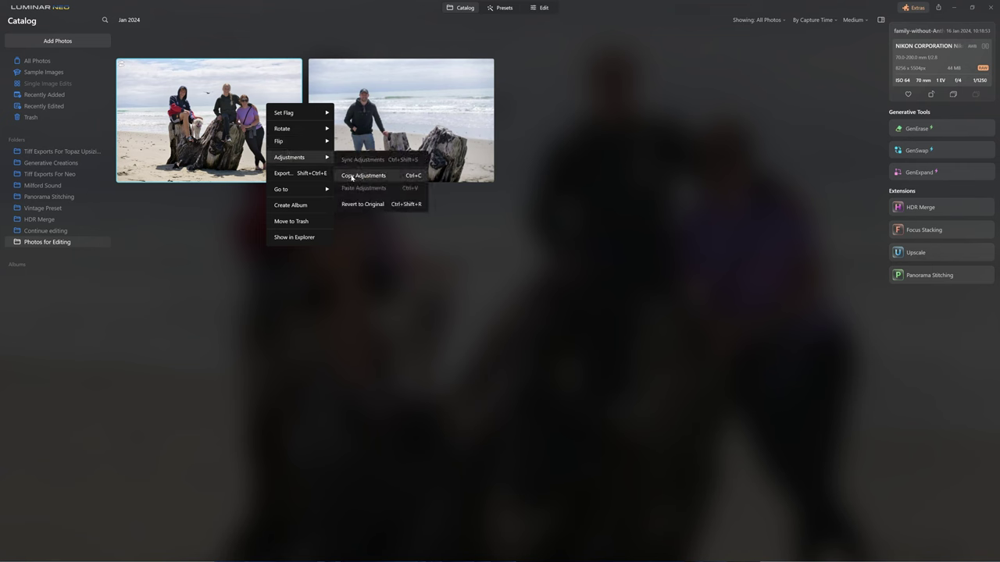
Step: Copy the family photo's adjustments in the catalog and paste them onto the photo of the man beside the stump
{"action": "left_click", "coordinate": [353, 177]}
{"action": "left_click", "coordinate": [372, 82]}
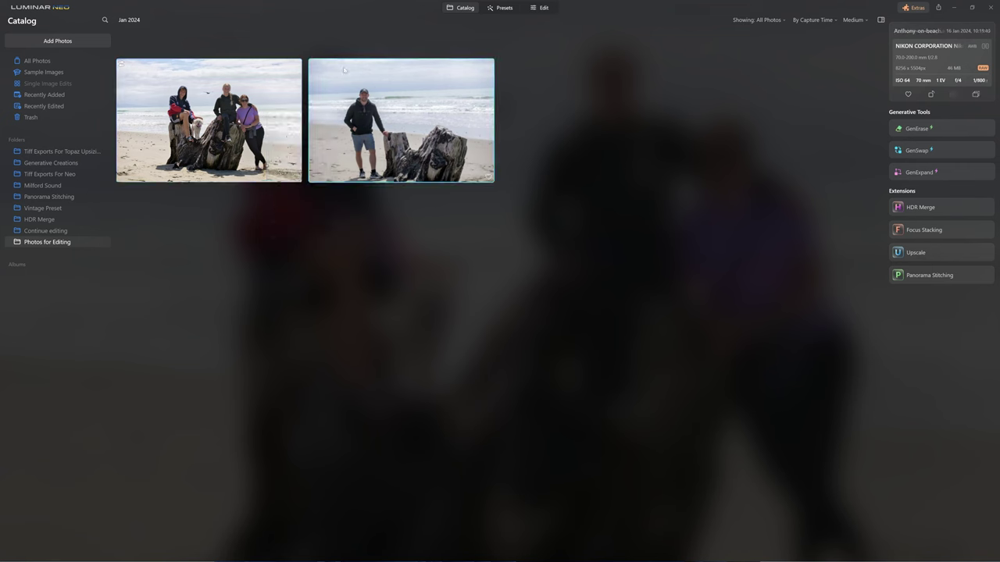
{"action": "right_click", "coordinate": [373, 111]}
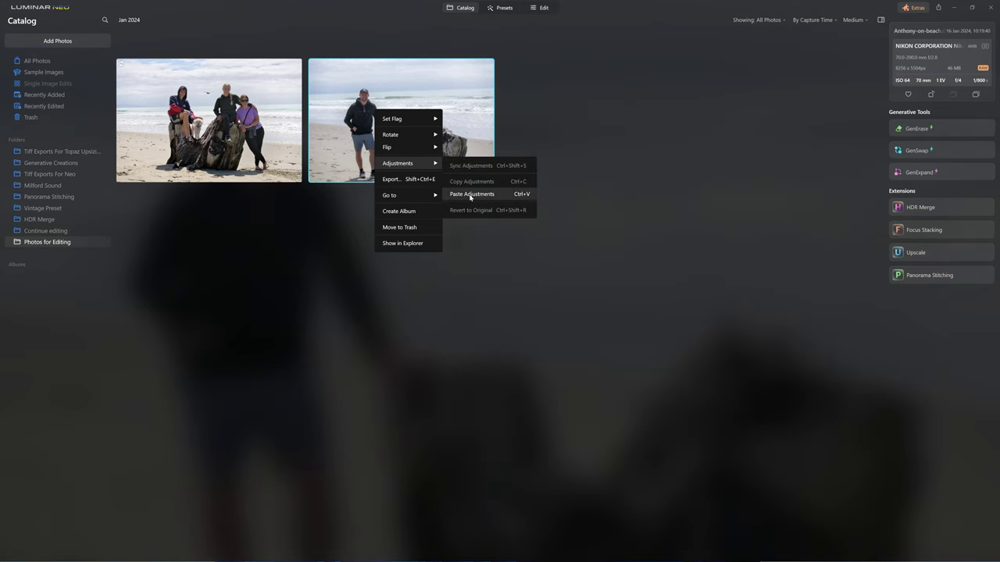
{"action": "left_click", "coordinate": [469, 193]}
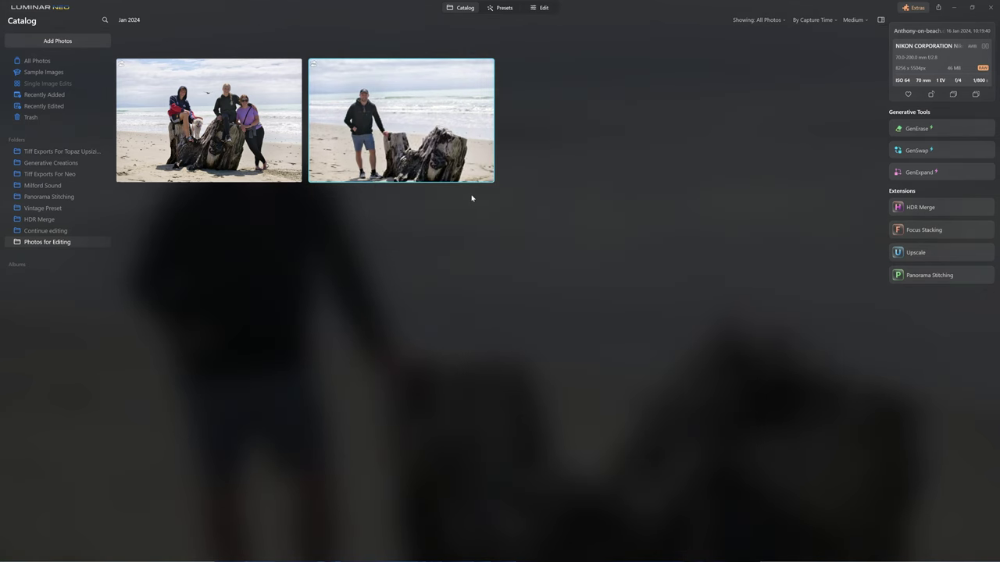
Step: View the family photo and the photo of the man enlarged one after the other to compare their look
{"action": "key", "text": "Left"}
{"action": "key", "text": "space"}
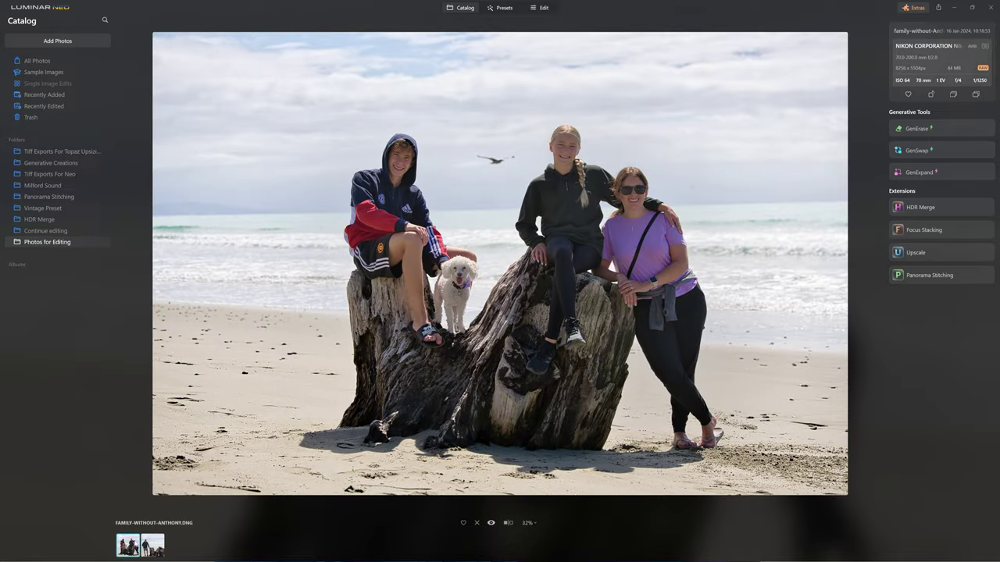
{"action": "key", "text": "Right"}
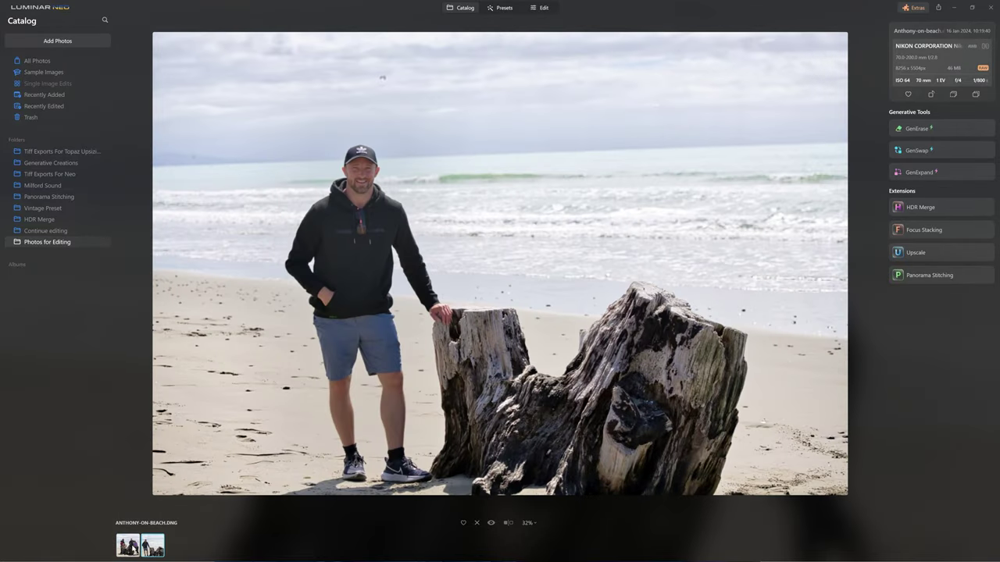
{"action": "key", "text": "Left"}
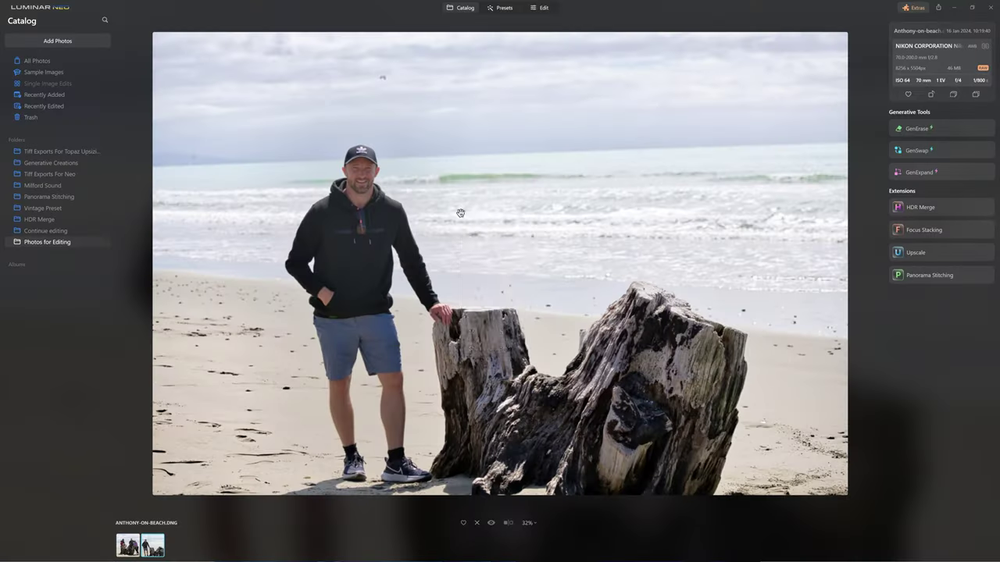
Step: Export the man's photo to the Continue editing folder as a 16-bit Adobe RGB TIFF, adding "-pre-edit" to its file name
{"action": "right_click", "coordinate": [460, 212]}
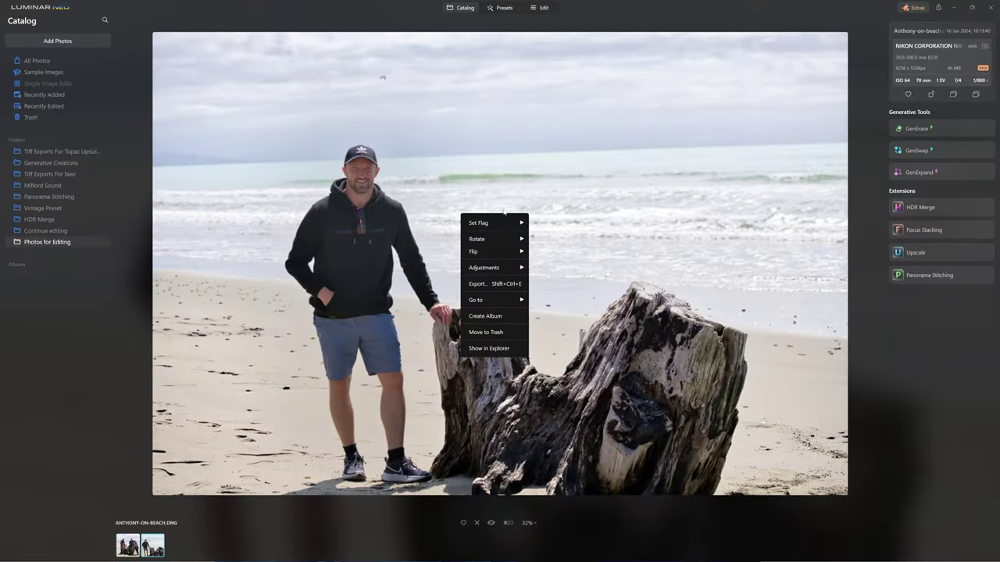
{"action": "left_click", "coordinate": [500, 284]}
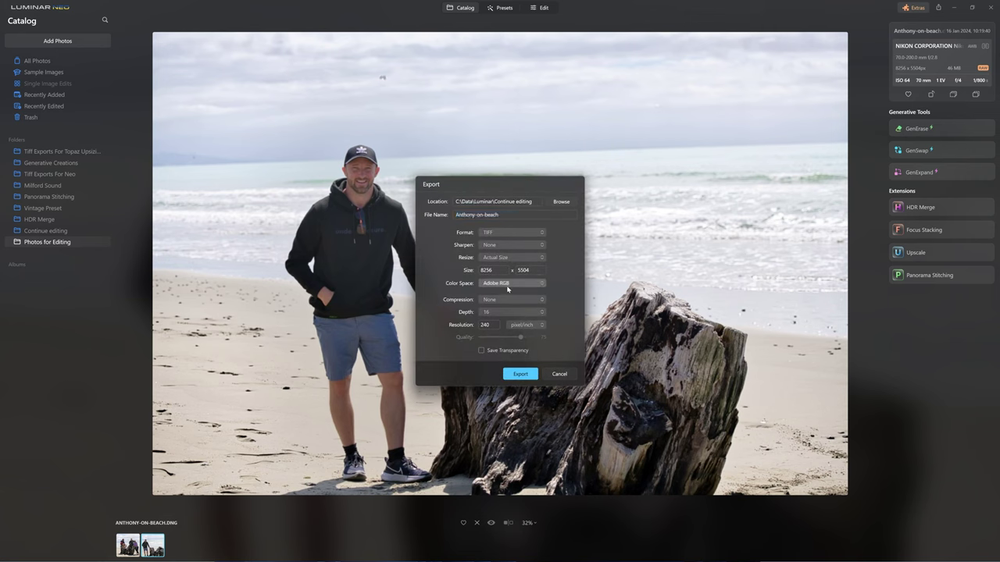
{"action": "left_click", "coordinate": [509, 232]}
{"action": "left_click", "coordinate": [516, 234]}
{"action": "left_click", "coordinate": [506, 283]}
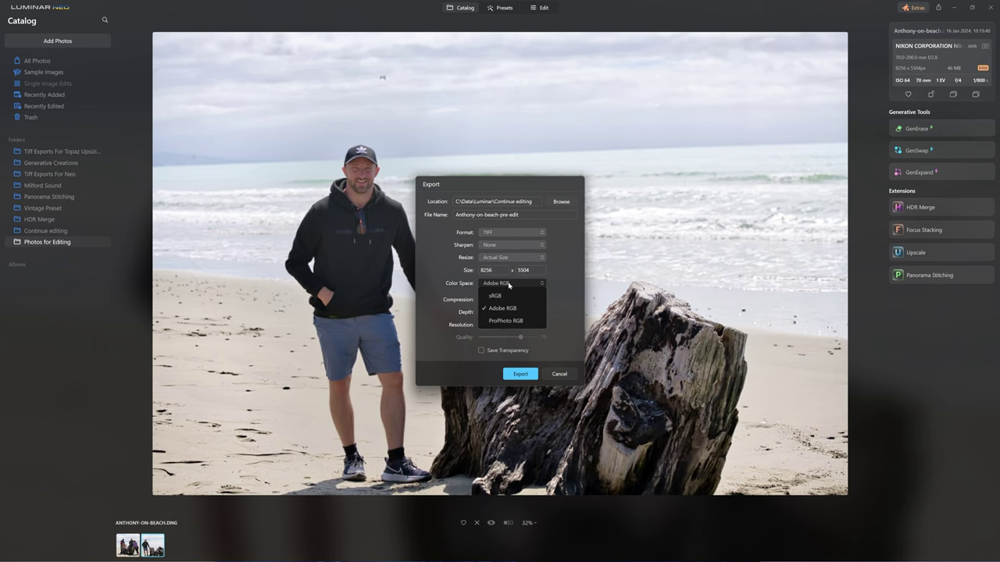
{"action": "left_click", "coordinate": [487, 311]}
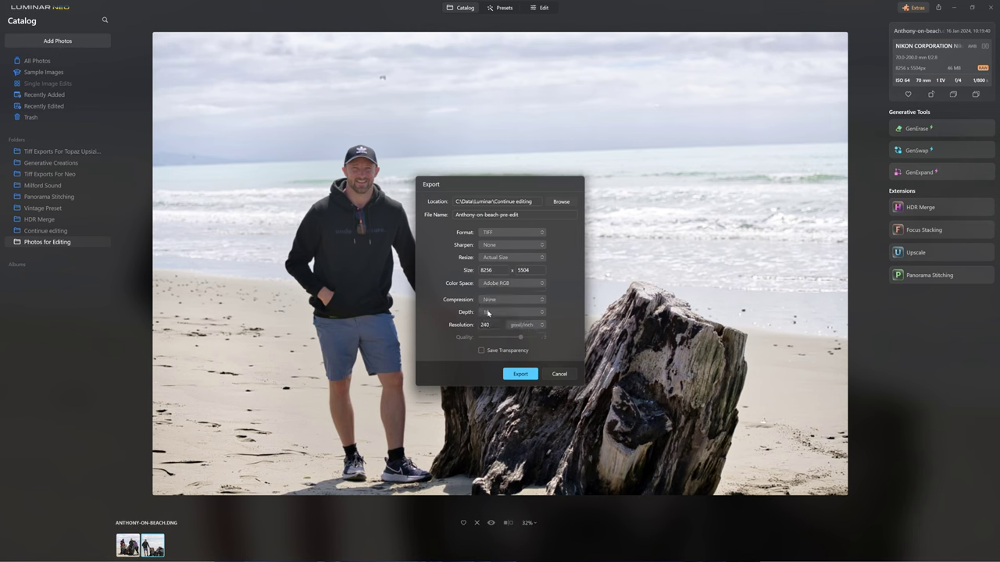
{"action": "left_click", "coordinate": [486, 313]}
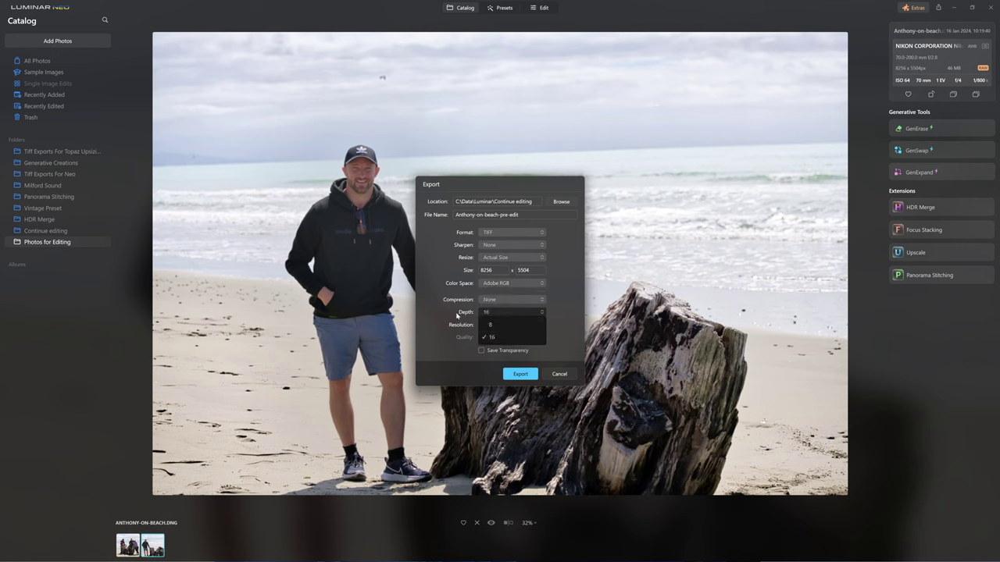
{"action": "left_click", "coordinate": [488, 334]}
{"action": "left_click", "coordinate": [520, 374]}
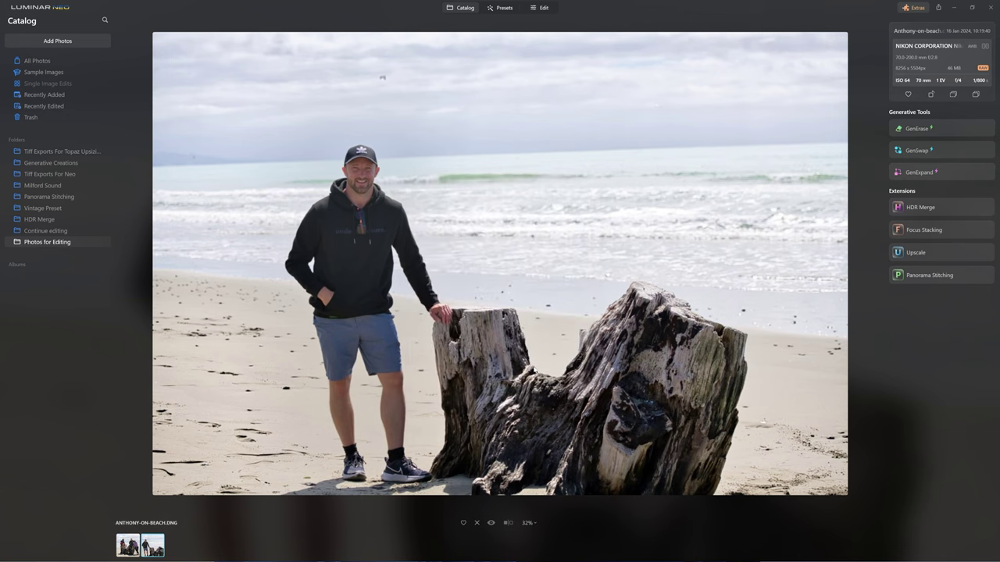
Step: Open the exported pre-edit TIFF of the man from the Continue editing folder for editing
{"action": "left_click", "coordinate": [42, 233]}
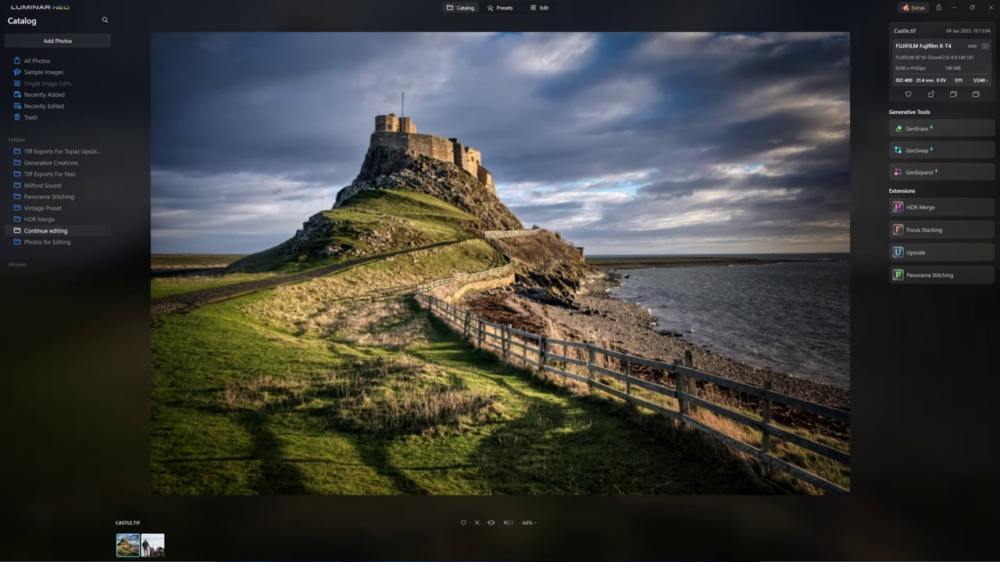
{"action": "left_click", "coordinate": [152, 546]}
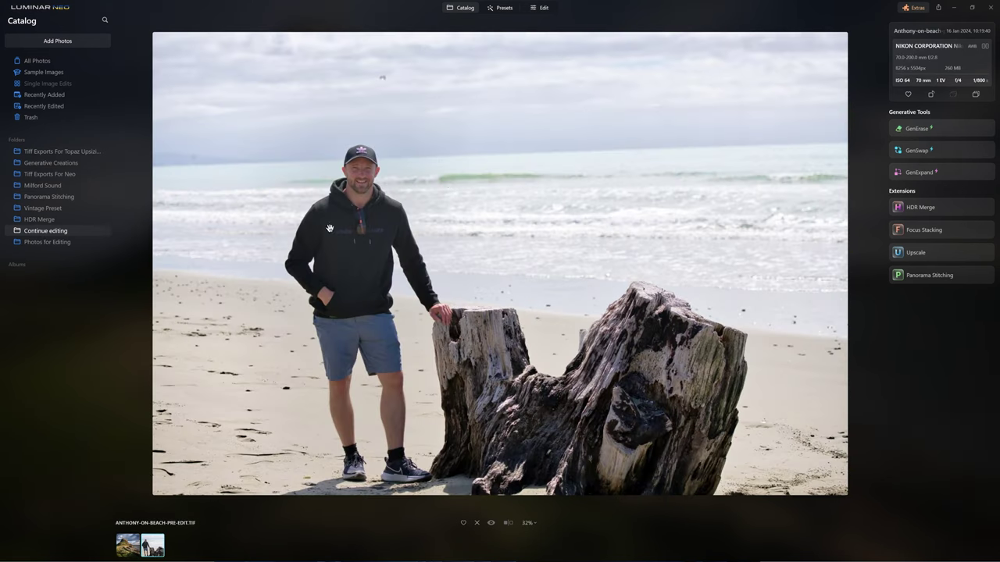
{"action": "left_click", "coordinate": [545, 9]}
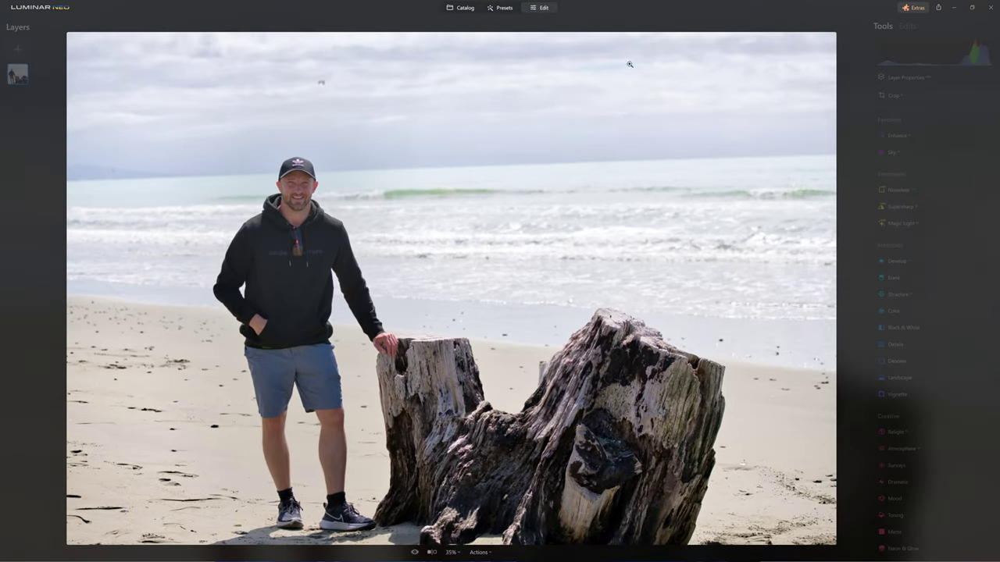
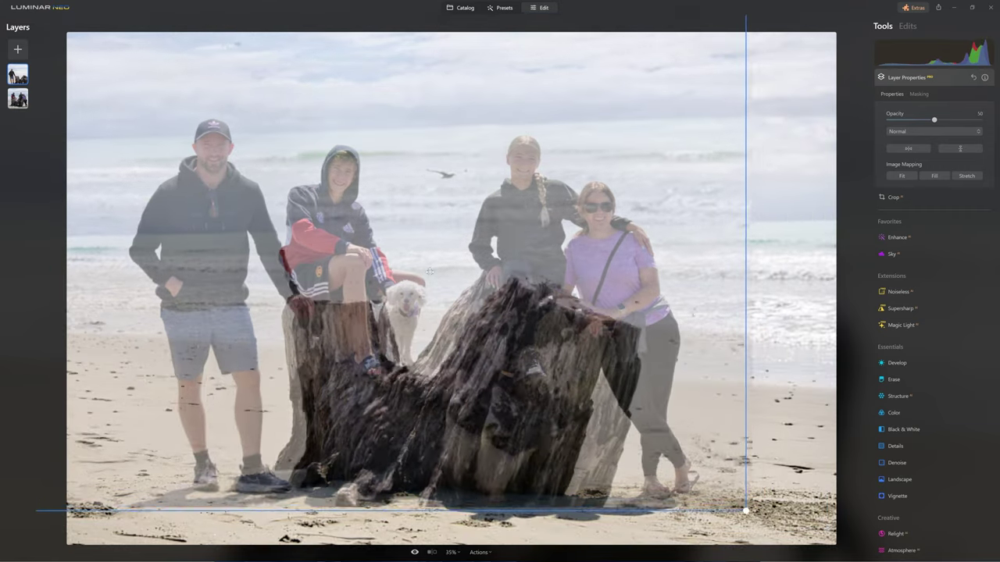
Step: Move the man's layer so he stands between the boy and the girl, and set its Opacity to 100
{"action": "mouse_move", "coordinate": [318, 320]}
{"action": "left_mouse_down"}
{"action": "mouse_move", "coordinate": [354, 323]}
{"action": "mouse_move", "coordinate": [316, 326]}
{"action": "left_mouse_up"}
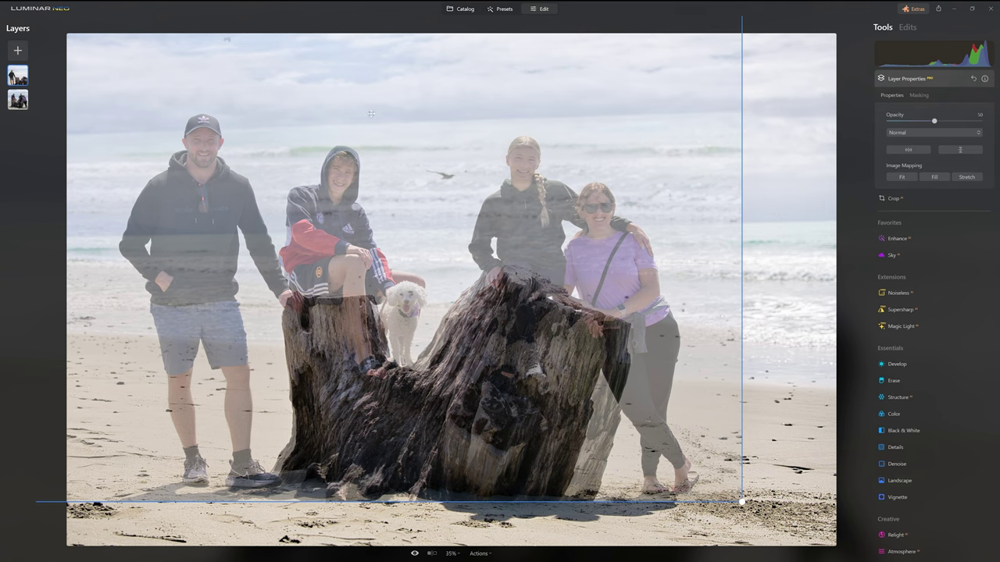
{"action": "left_click_drag", "start_coordinate": [203, 236], "coordinate": [433, 215]}
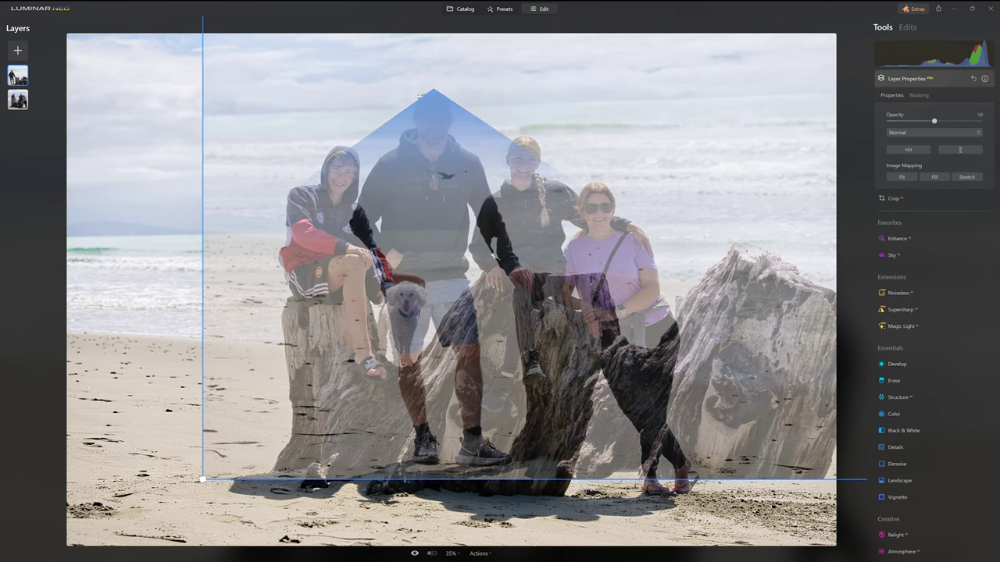
{"action": "left_click_drag", "start_coordinate": [432, 214], "coordinate": [445, 195]}
{"action": "left_click_drag", "start_coordinate": [940, 121], "coordinate": [982, 121]}
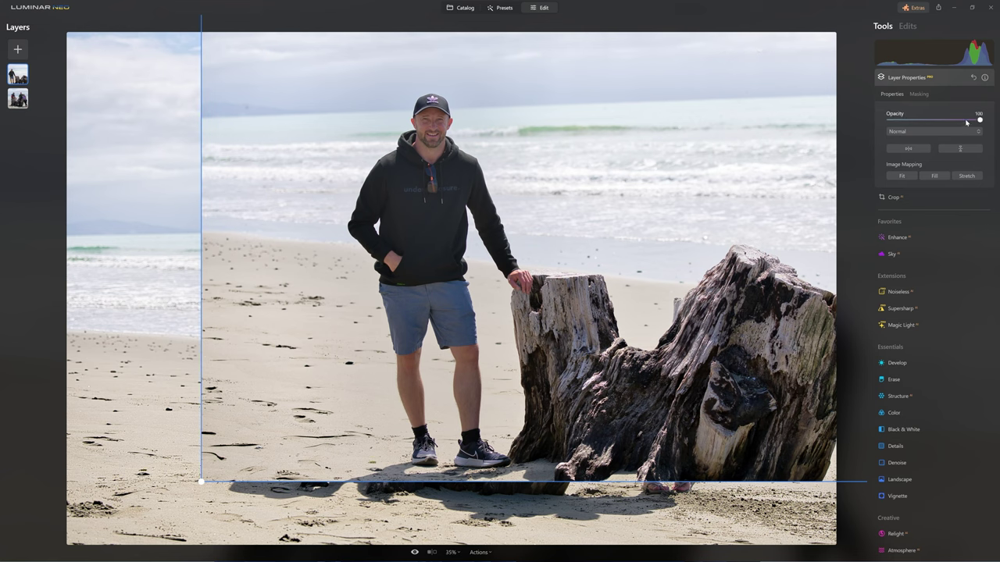
{"action": "mouse_move", "coordinate": [981, 121]}
{"action": "left_mouse_down"}
{"action": "mouse_move", "coordinate": [895, 119]}
{"action": "mouse_move", "coordinate": [980, 119]}
{"action": "left_mouse_up"}
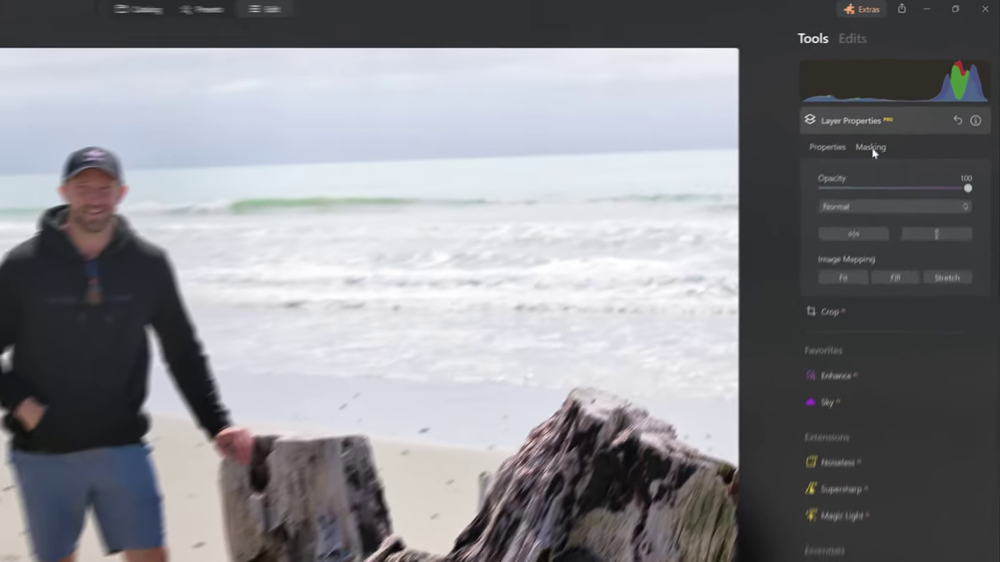
Step: Mask the man's layer with Background Removal, keeping the main object of man and stump and removing the rest
{"action": "left_click", "coordinate": [917, 96]}
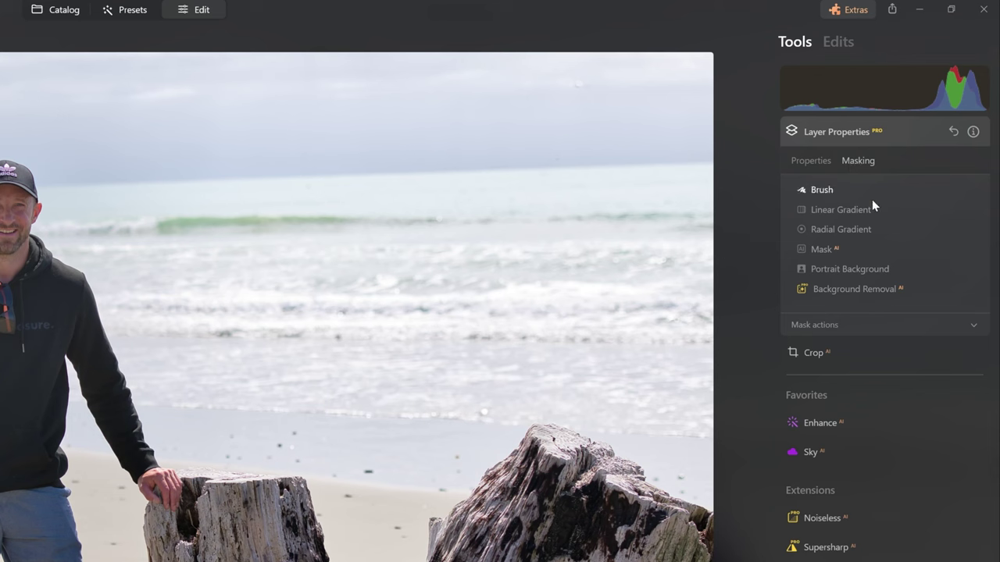
{"action": "left_click", "coordinate": [835, 294]}
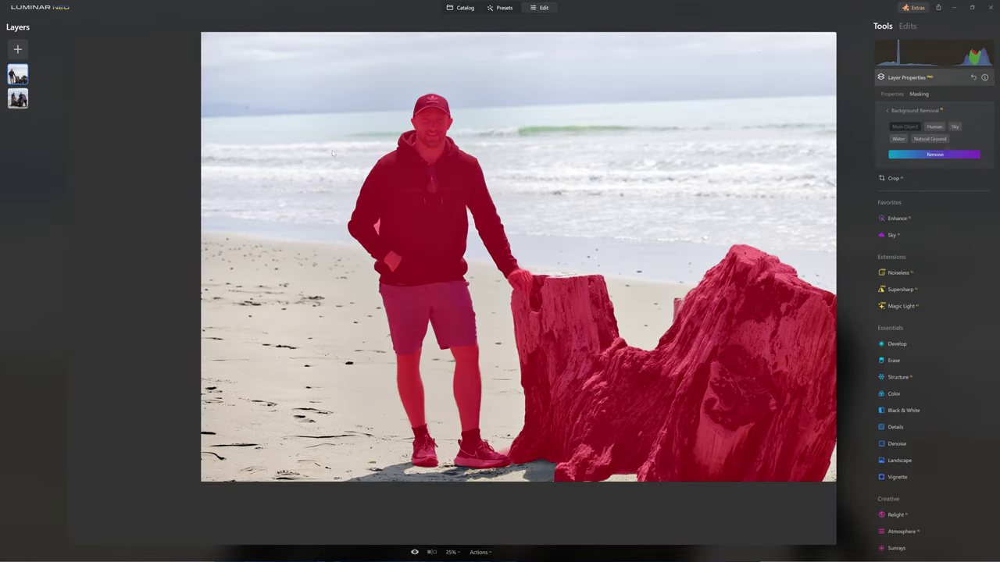
{"action": "left_click", "coordinate": [935, 155]}
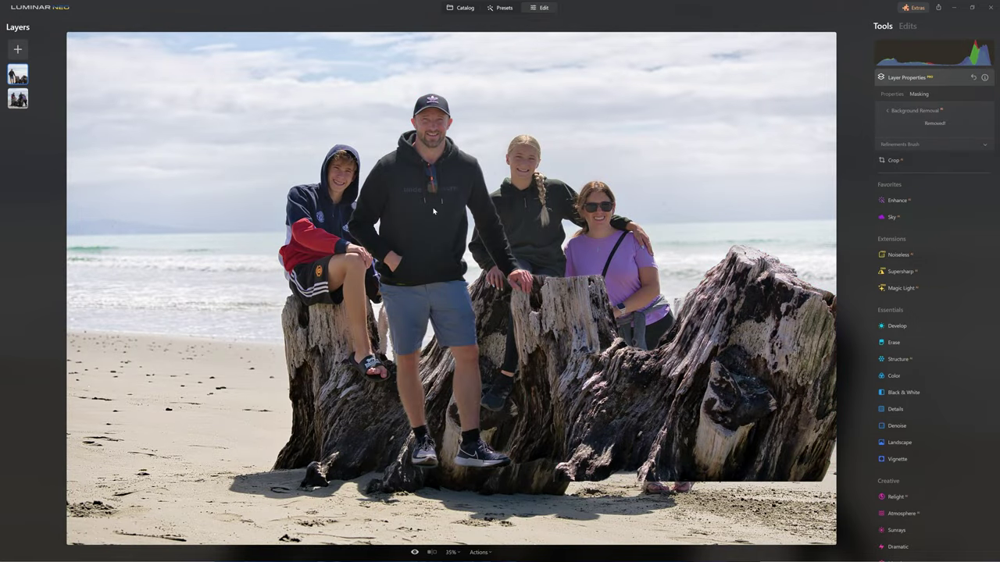
Step: Move the cut-out man and stump around over the family photo, ending with the man between the boy and the girl
{"action": "left_click_drag", "start_coordinate": [440, 216], "coordinate": [274, 185]}
{"action": "left_click_drag", "start_coordinate": [318, 270], "coordinate": [460, 364]}
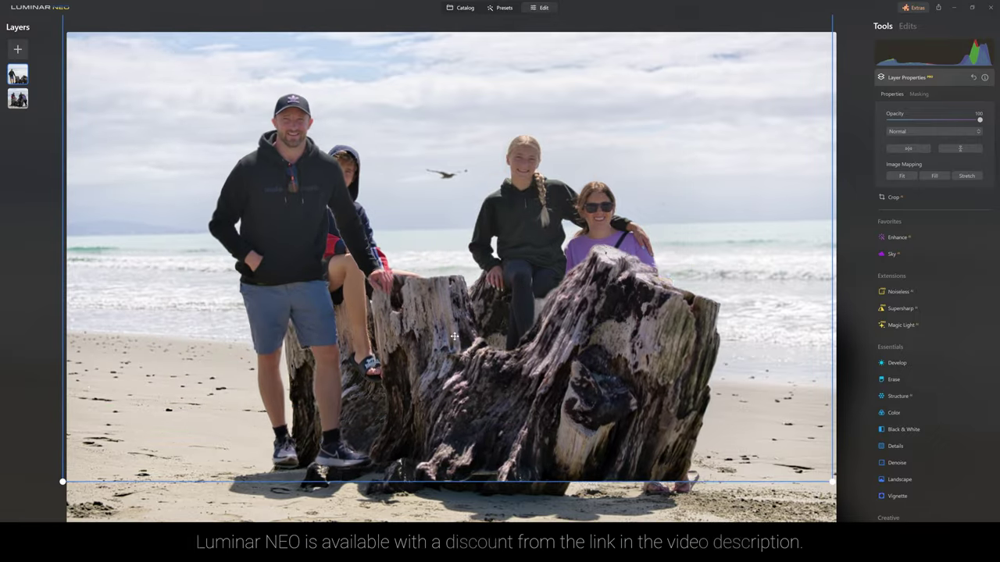
{"action": "left_click_drag", "start_coordinate": [441, 278], "coordinate": [578, 283]}
{"action": "mouse_move", "coordinate": [424, 227]}
{"action": "left_mouse_down"}
{"action": "mouse_move", "coordinate": [426, 201]}
{"action": "mouse_move", "coordinate": [432, 214]}
{"action": "mouse_move", "coordinate": [436, 200]}
{"action": "mouse_move", "coordinate": [420, 231]}
{"action": "left_mouse_up"}
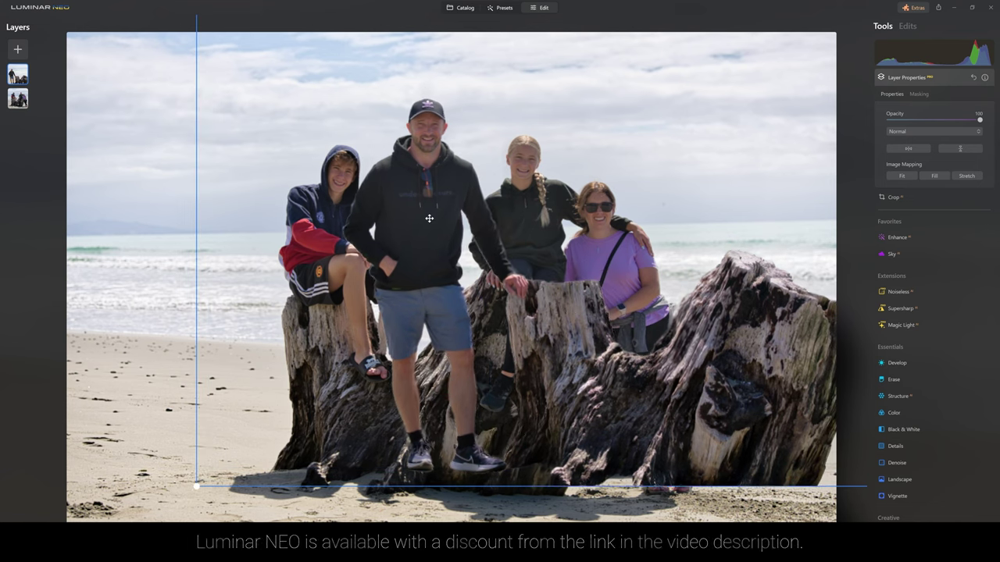
Step: Shift the cut-out man over the girl and back, placing him between the boy and the girl with his head above theirs
{"action": "left_click_drag", "start_coordinate": [394, 168], "coordinate": [503, 195]}
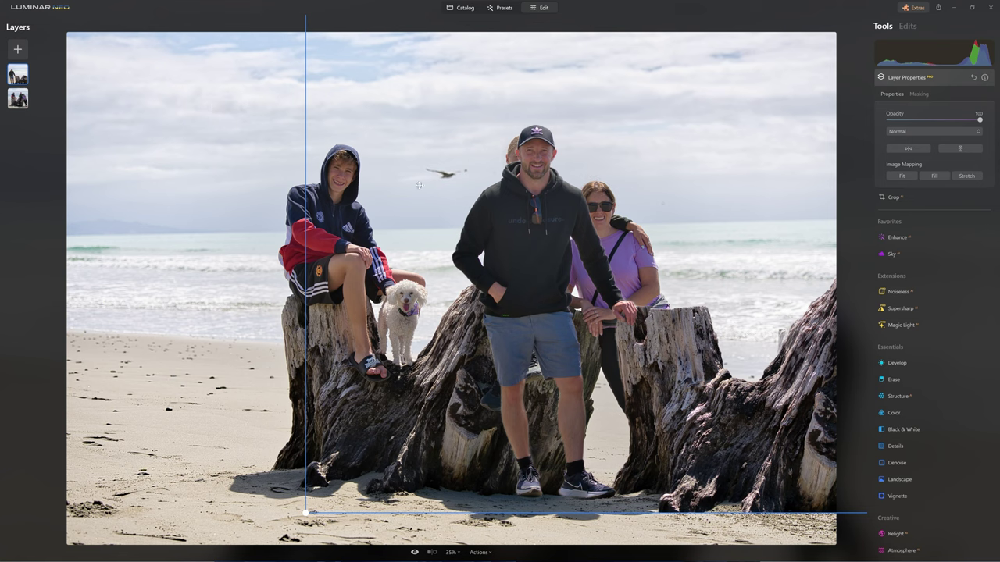
{"action": "left_click_drag", "start_coordinate": [564, 221], "coordinate": [468, 226]}
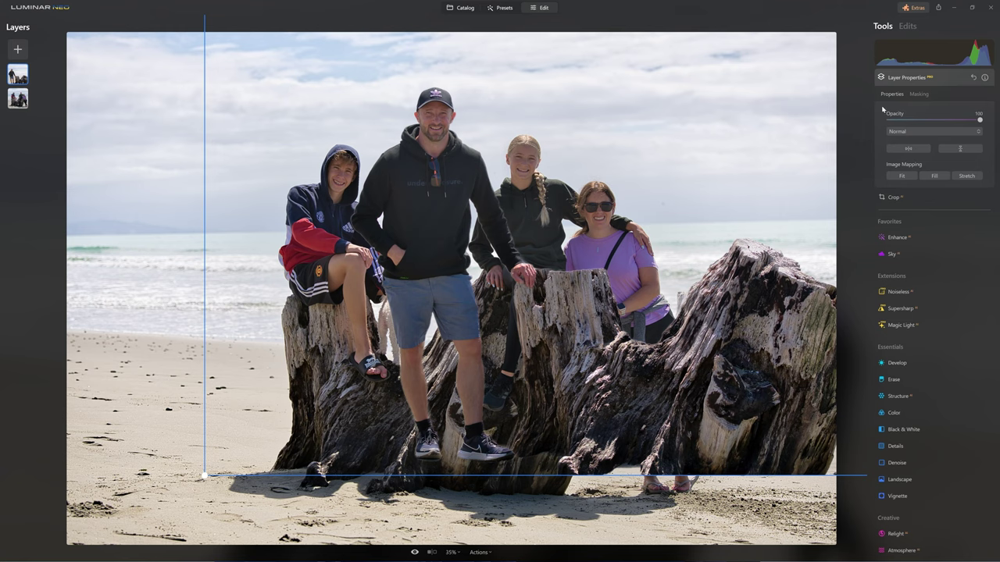
Step: Set up the layer's mask Brush for erasing with a Softness of 0
{"action": "left_click", "coordinate": [918, 94]}
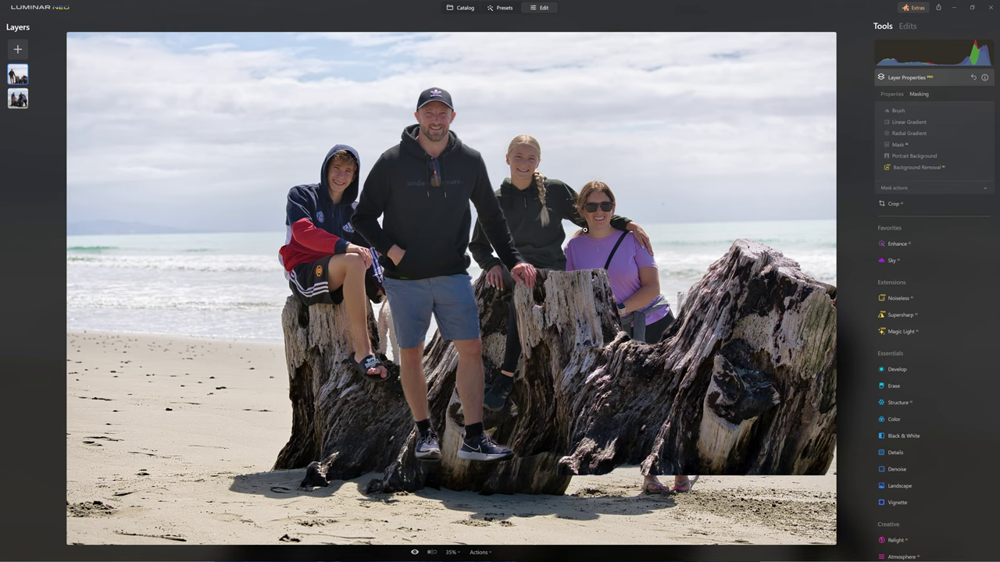
{"action": "left_click", "coordinate": [903, 112]}
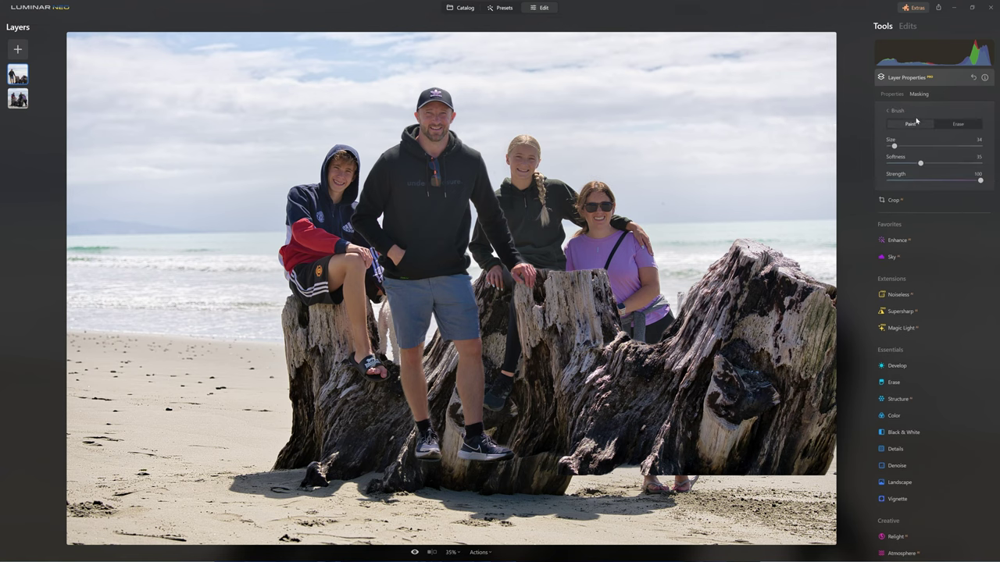
{"action": "left_click", "coordinate": [959, 125]}
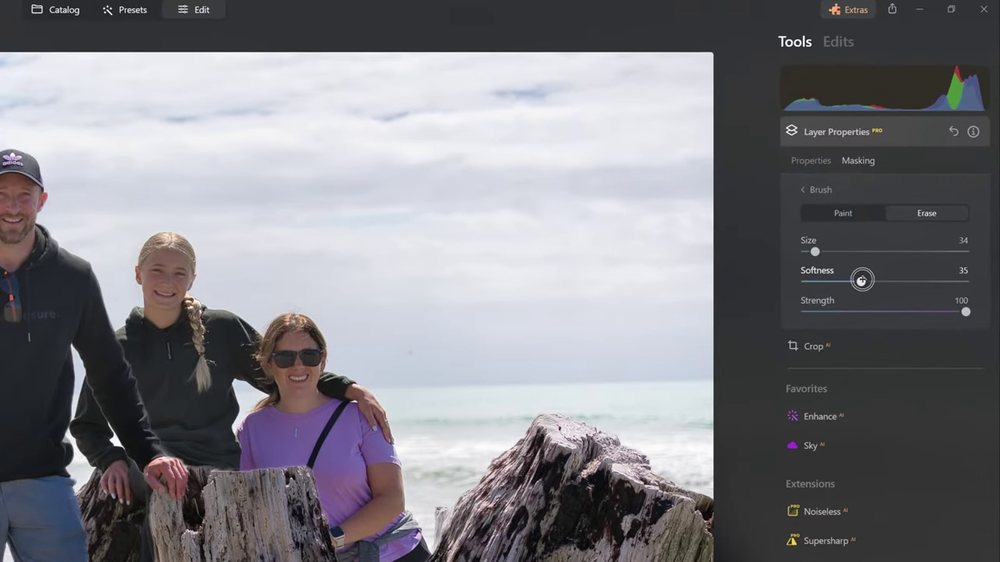
{"action": "left_click_drag", "start_coordinate": [864, 281], "coordinate": [792, 293]}
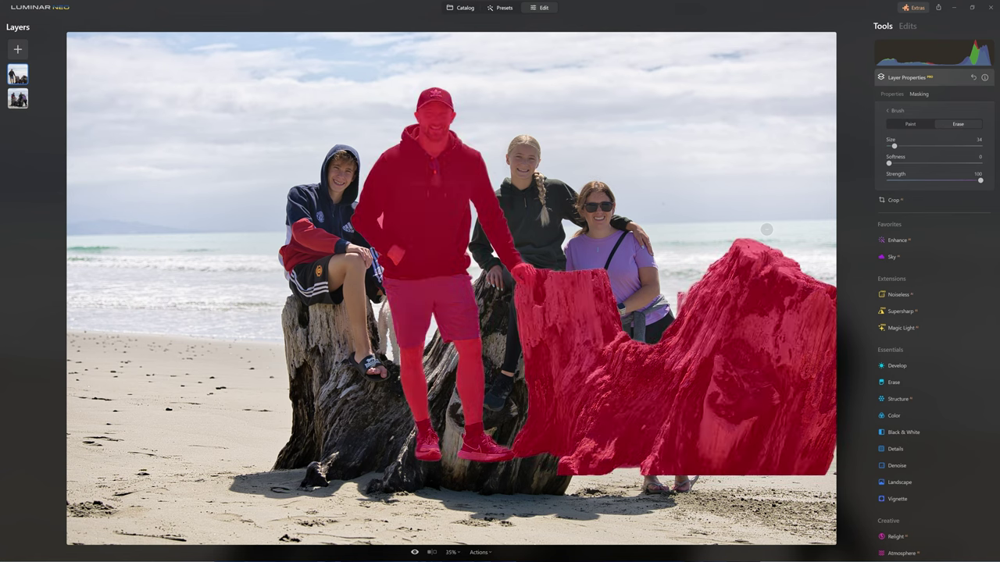
Step: Erase the man's duplicate stump and his lower legs from the layer mask, enlarging the brush to cover the large areas
{"action": "mouse_move", "coordinate": [762, 259]}
{"action": "left_mouse_down"}
{"action": "mouse_move", "coordinate": [723, 350]}
{"action": "mouse_move", "coordinate": [726, 376]}
{"action": "mouse_move", "coordinate": [802, 301]}
{"action": "mouse_move", "coordinate": [772, 395]}
{"action": "mouse_move", "coordinate": [718, 384]}
{"action": "mouse_move", "coordinate": [678, 412]}
{"action": "mouse_move", "coordinate": [594, 403]}
{"action": "left_mouse_up"}
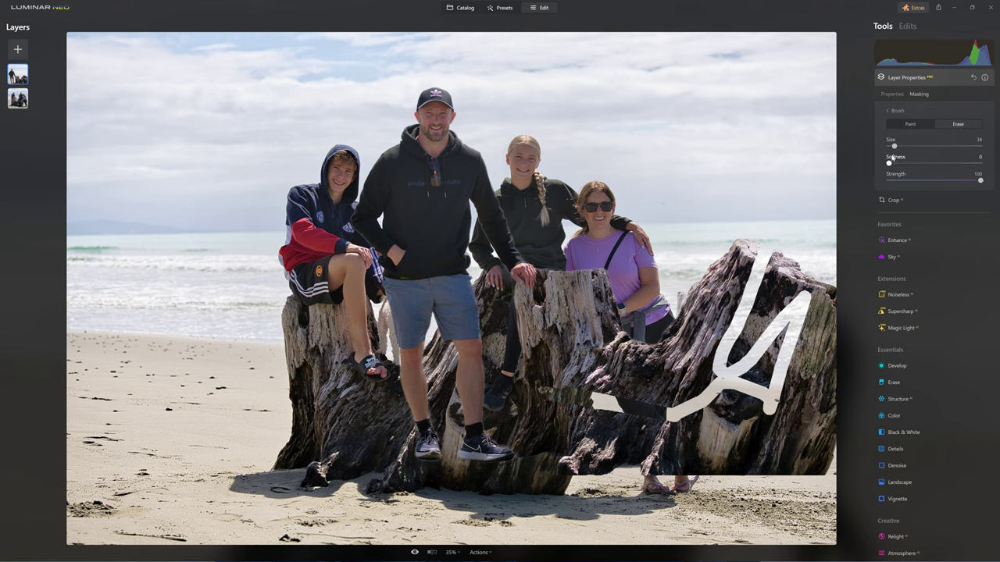
{"action": "left_click_drag", "start_coordinate": [894, 146], "coordinate": [977, 146]}
{"action": "mouse_move", "coordinate": [765, 224]}
{"action": "left_mouse_down"}
{"action": "mouse_move", "coordinate": [794, 317]}
{"action": "mouse_move", "coordinate": [799, 430]}
{"action": "mouse_move", "coordinate": [786, 455]}
{"action": "mouse_move", "coordinate": [766, 361]}
{"action": "mouse_move", "coordinate": [727, 302]}
{"action": "mouse_move", "coordinate": [676, 449]}
{"action": "mouse_move", "coordinate": [647, 366]}
{"action": "mouse_move", "coordinate": [631, 425]}
{"action": "mouse_move", "coordinate": [577, 427]}
{"action": "mouse_move", "coordinate": [561, 445]}
{"action": "mouse_move", "coordinate": [508, 458]}
{"action": "mouse_move", "coordinate": [434, 452]}
{"action": "mouse_move", "coordinate": [522, 413]}
{"action": "mouse_move", "coordinate": [555, 356]}
{"action": "mouse_move", "coordinate": [582, 304]}
{"action": "left_mouse_up"}
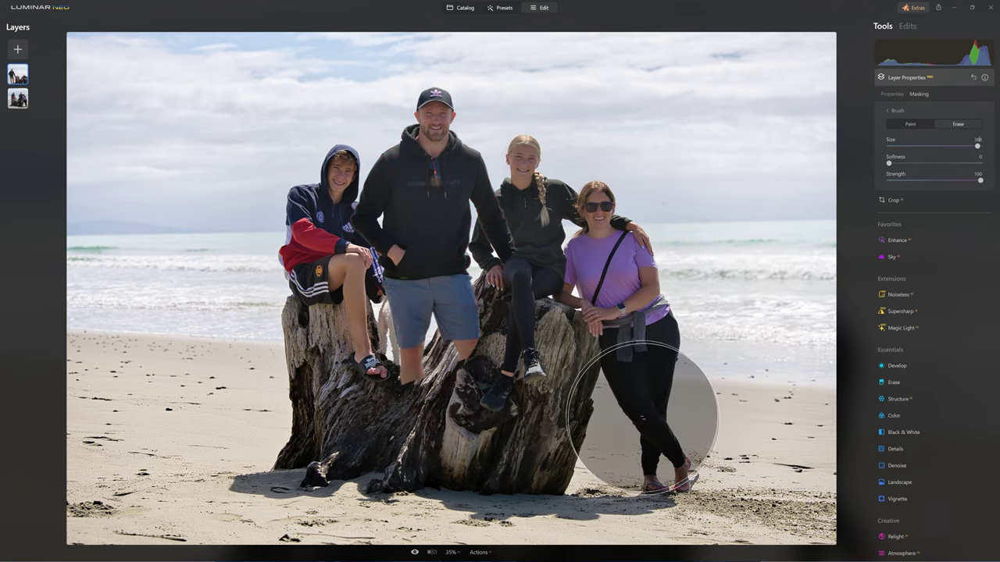